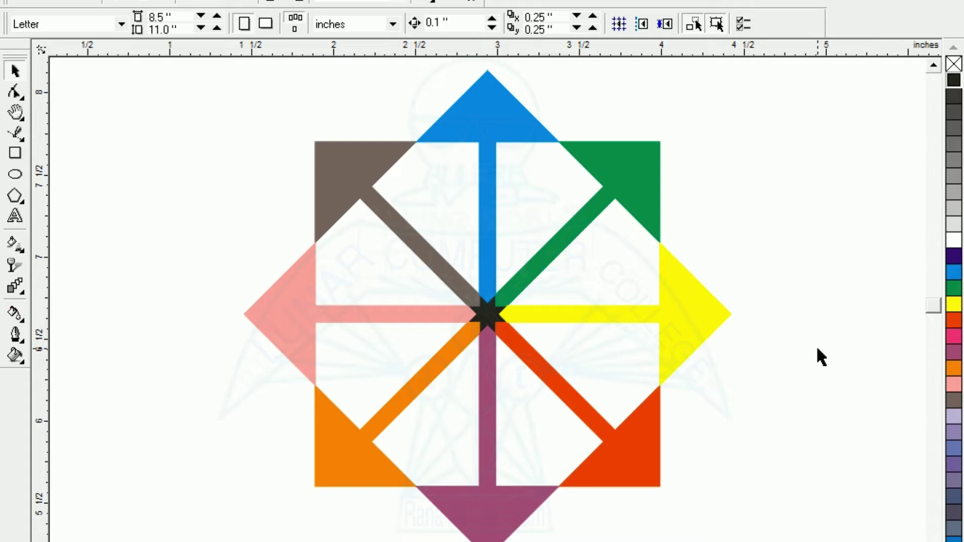
Step: Select the whole eight-arrow emblem to check it, then zoom out and deselect
mouse_move(230, 71)
mouse_down()
mouse_move(359, 373)
mouse_move(770, 515)
mouse_move(765, 505)
mouse_up()
key(F3)
click(381, 287)
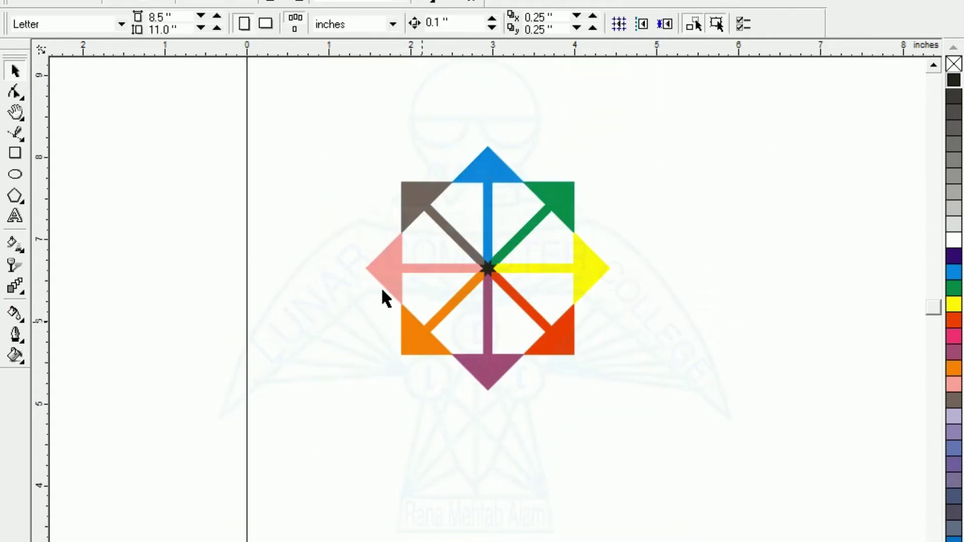
Step: Move the arrow star left, then nudge it slightly right and down
drag(338, 124, 652, 405)
drag(490, 301, 364, 288)
click(392, 423)
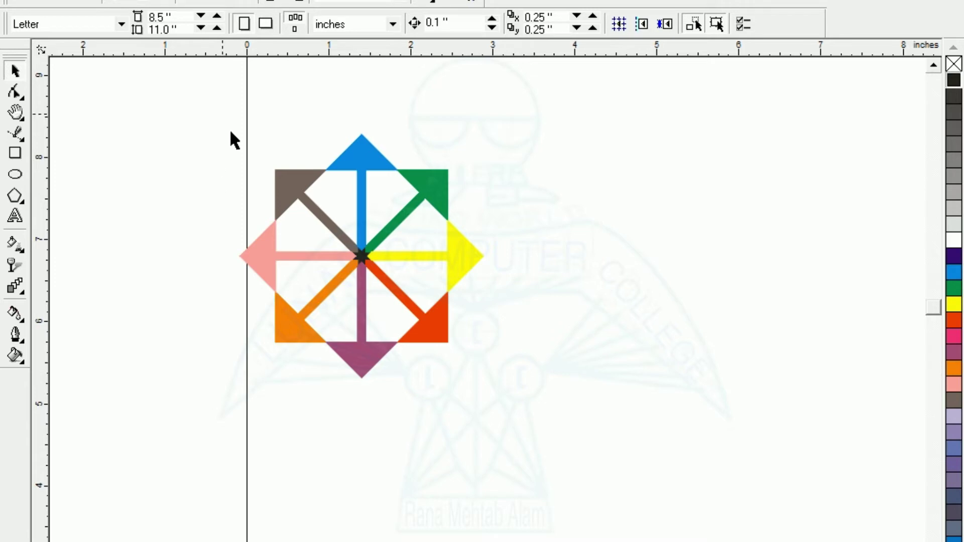
drag(230, 132, 494, 389)
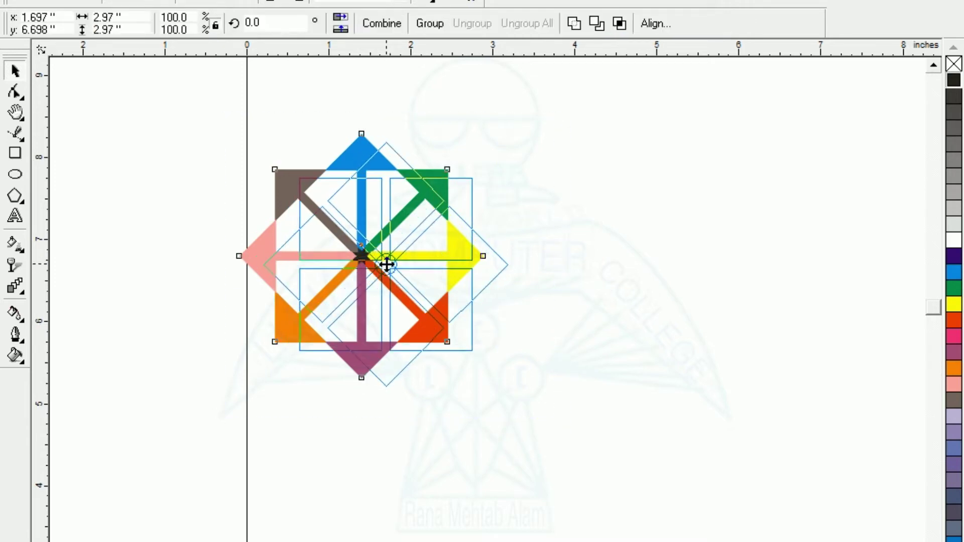
drag(362, 257, 386, 265)
click(493, 444)
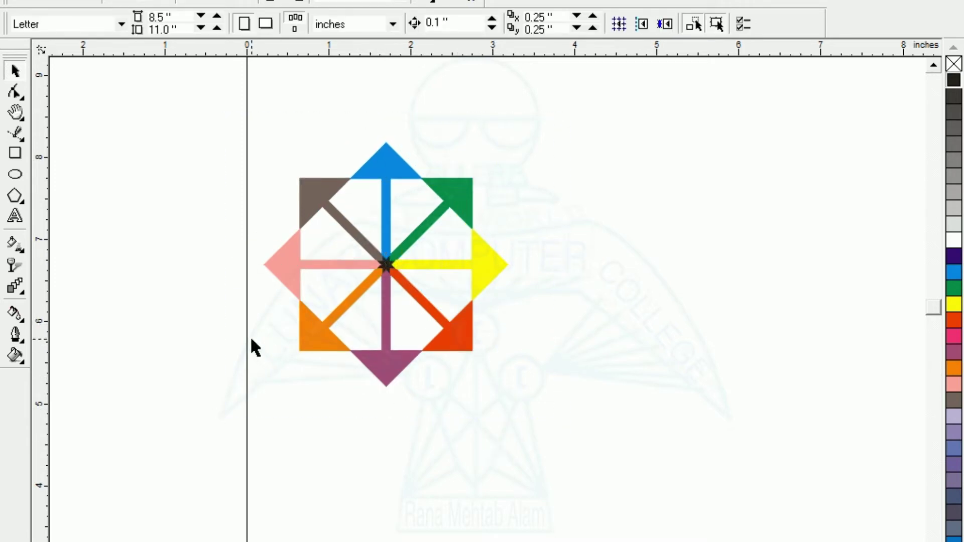
drag(238, 108, 589, 430)
click(527, 458)
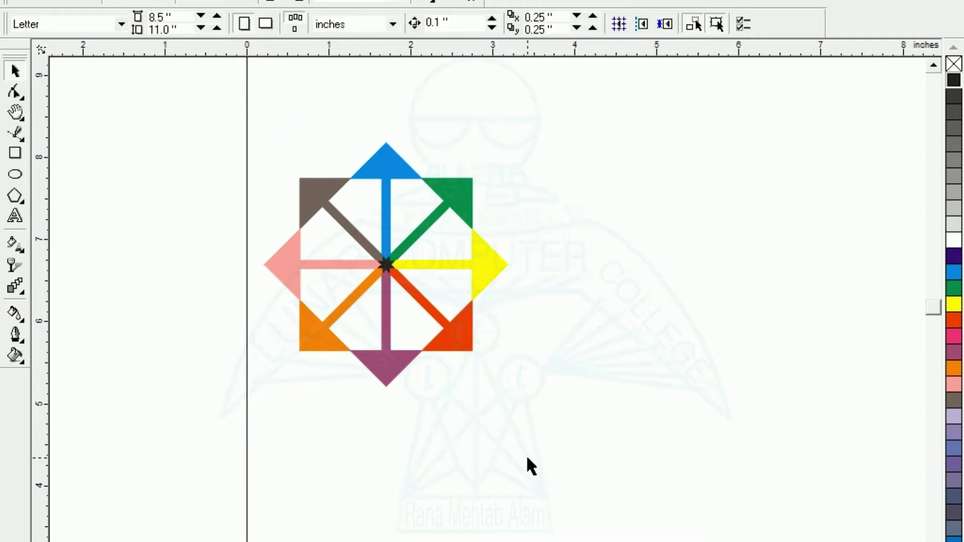
click(15, 153)
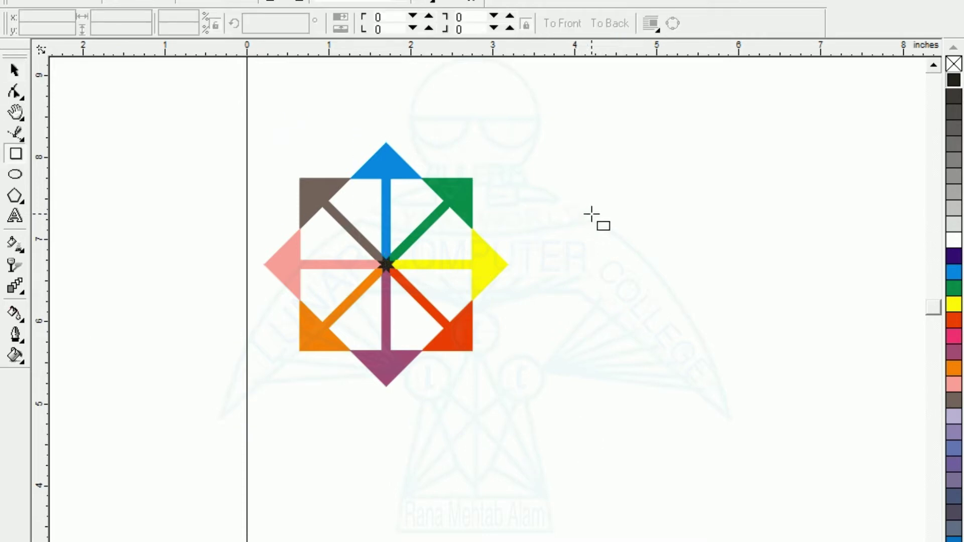
Step: Draw a square right of the design, sized 1 inch wide by 1 inch tall
drag(591, 214, 669, 291)
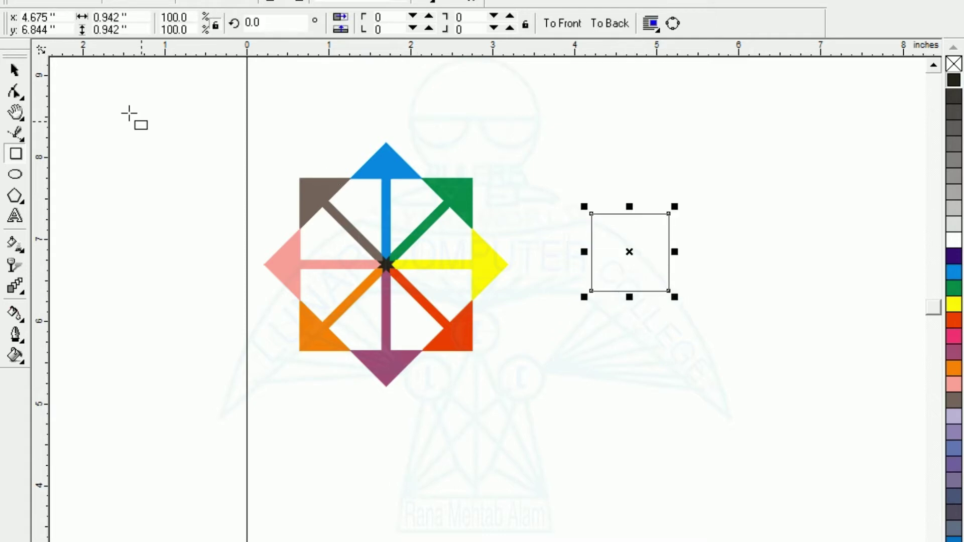
click(135, 19)
drag(136, 19, 18, 23)
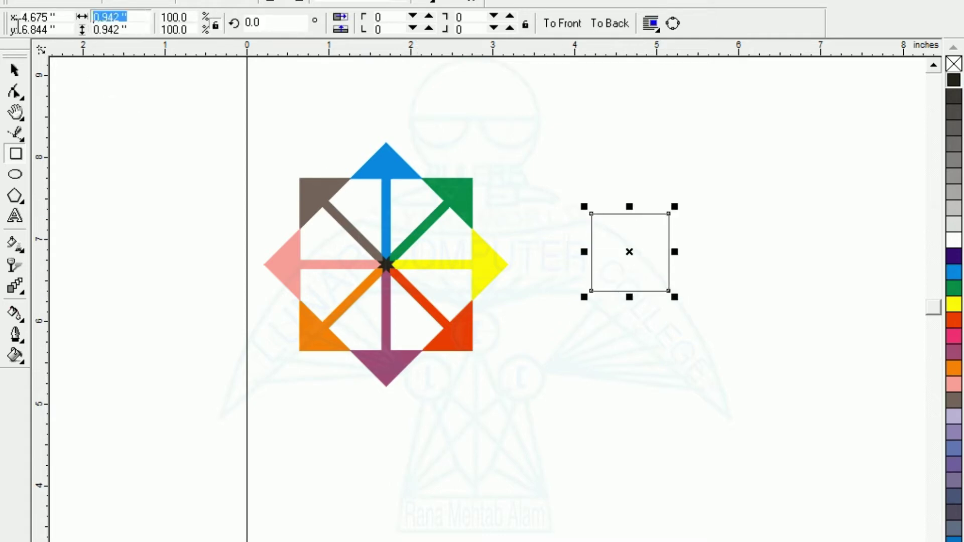
text(1)
key(Return)
drag(140, 30, 23, 34)
text(1)
key(Return)
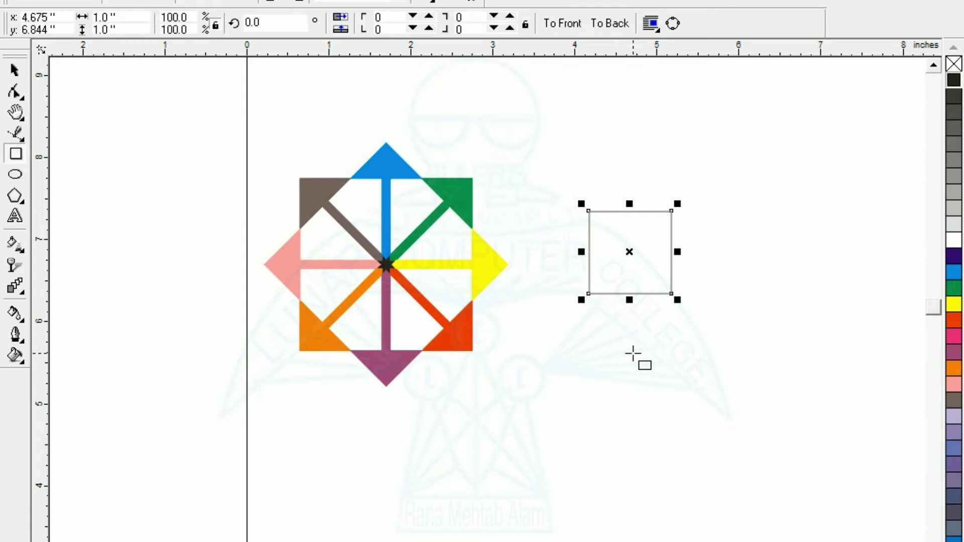
Step: Mirror a copy of the square diagonally below-right, nudged down and right for a small gap
key(shift+F2)
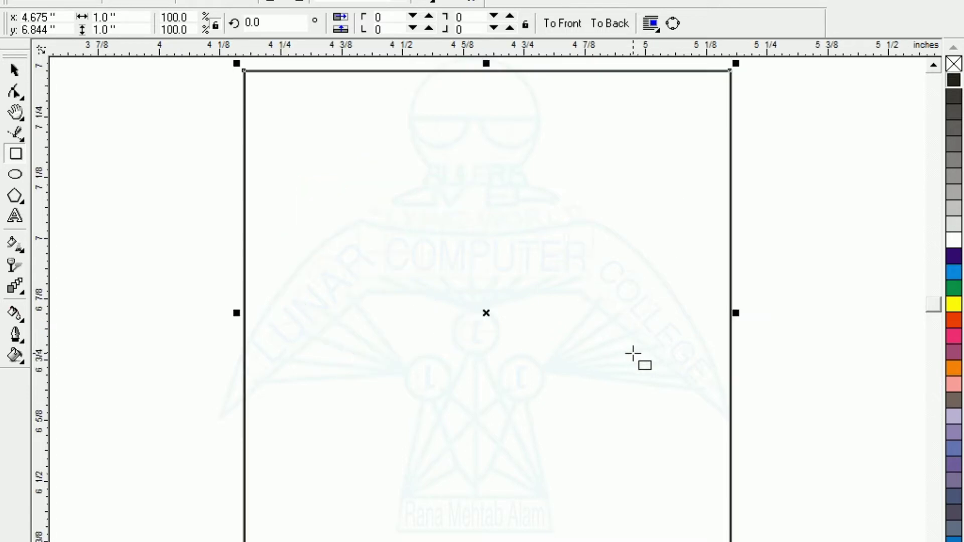
key(F3)
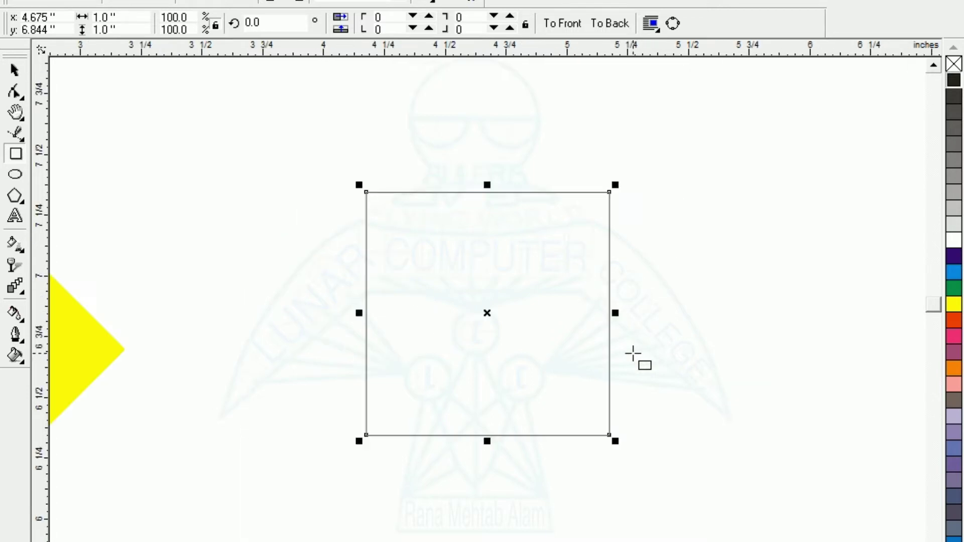
key(F3)
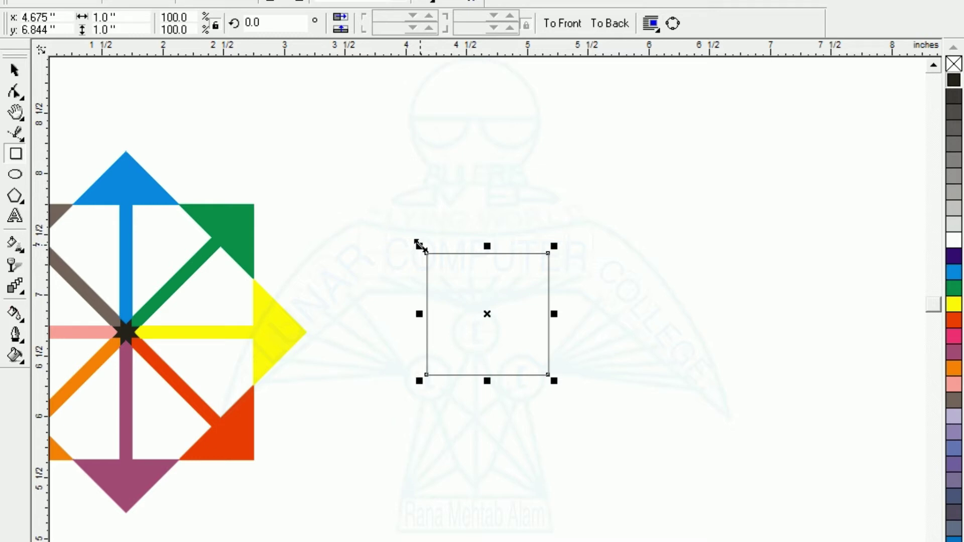
drag(417, 243, 572, 397)
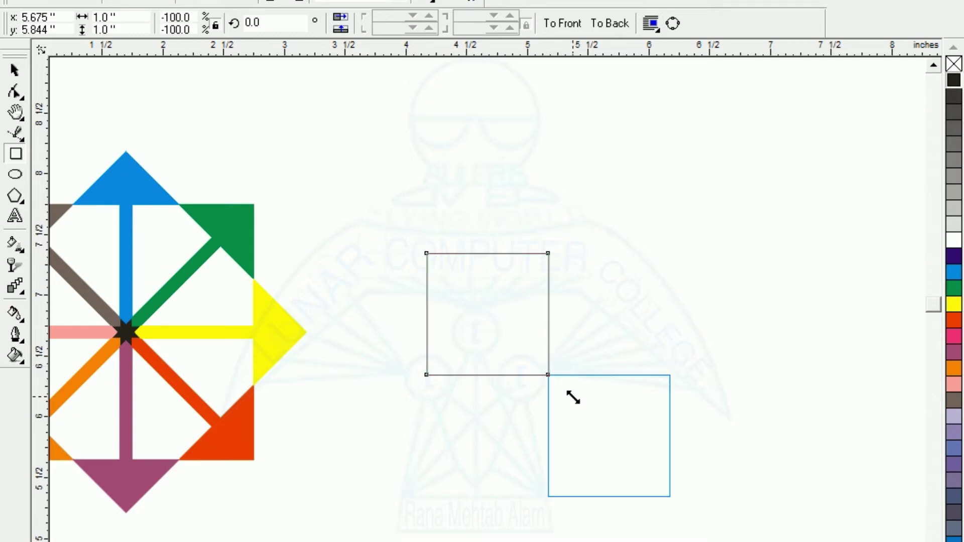
drag(572, 397, 572, 397)
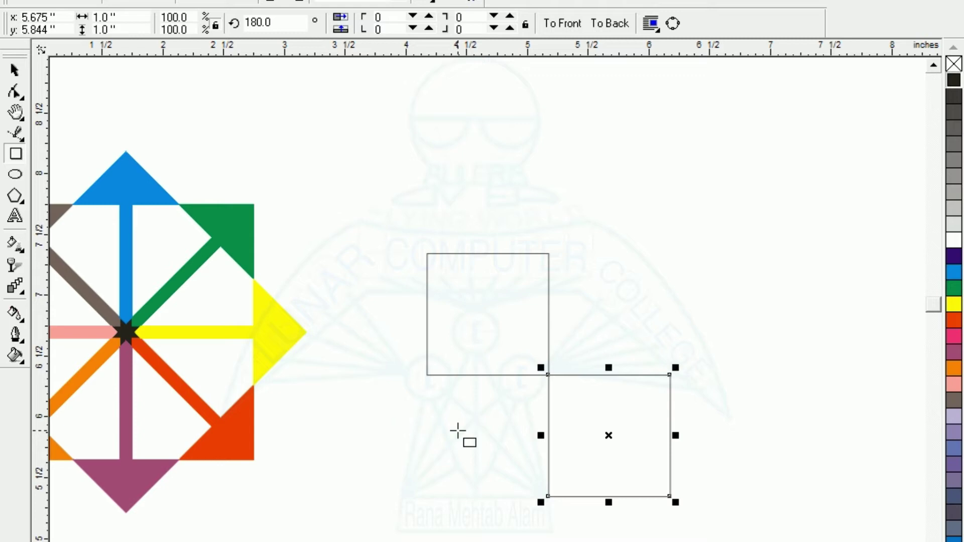
key(Down)
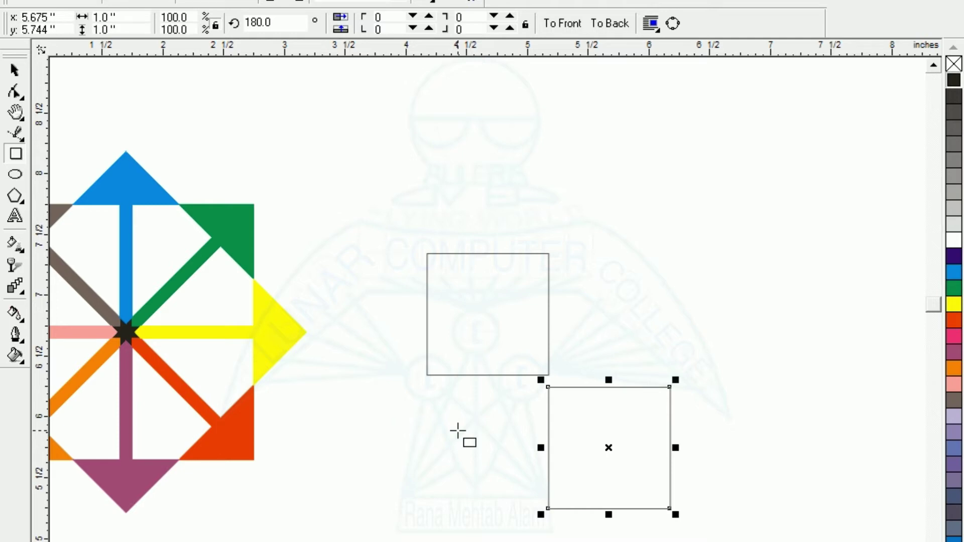
key(Right)
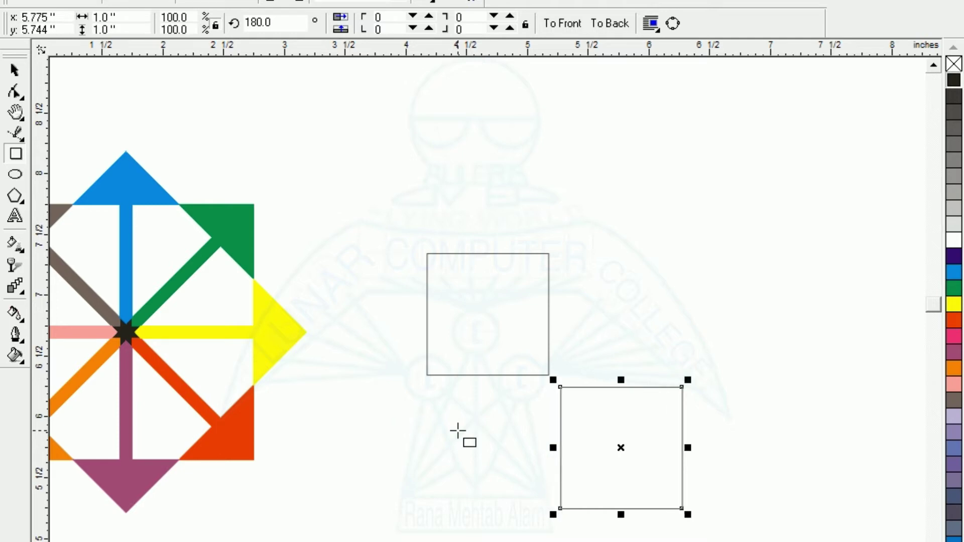
click(15, 71)
click(347, 467)
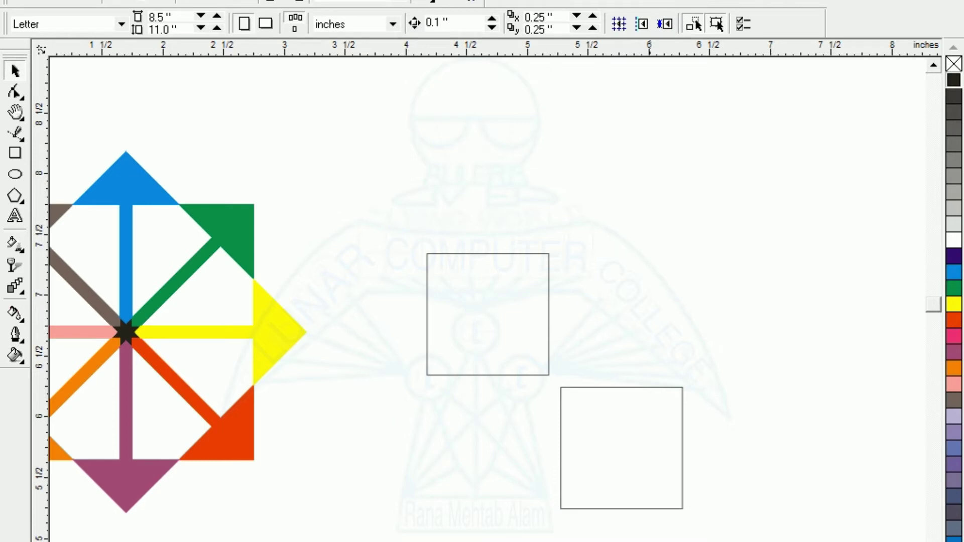
Step: Rotate a copy of both squares 270° around their shared corner, making four squares
drag(376, 204, 731, 538)
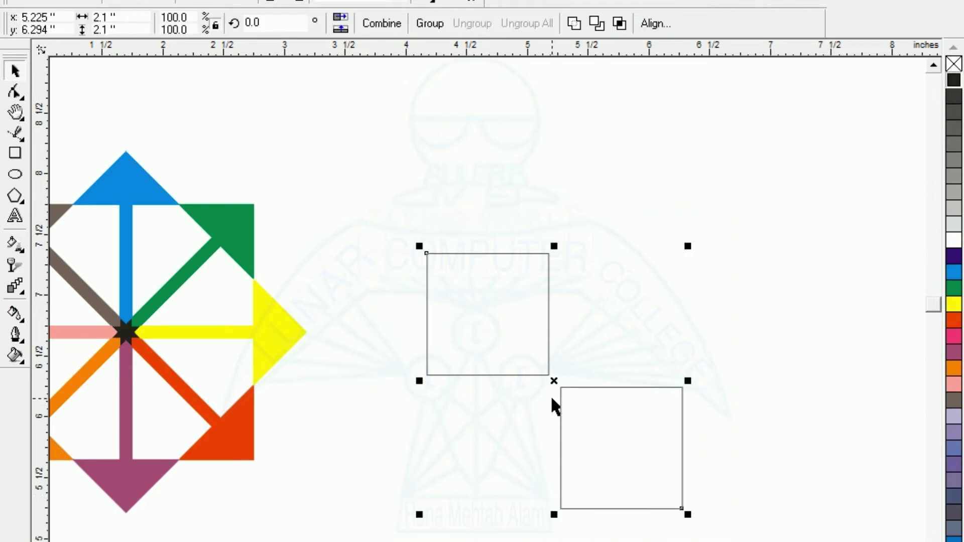
click(553, 383)
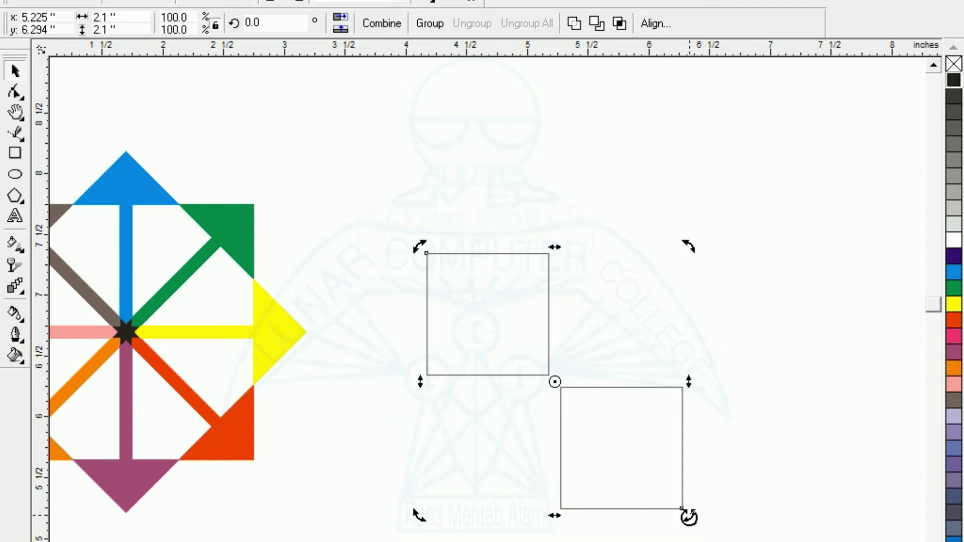
drag(689, 517, 630, 540)
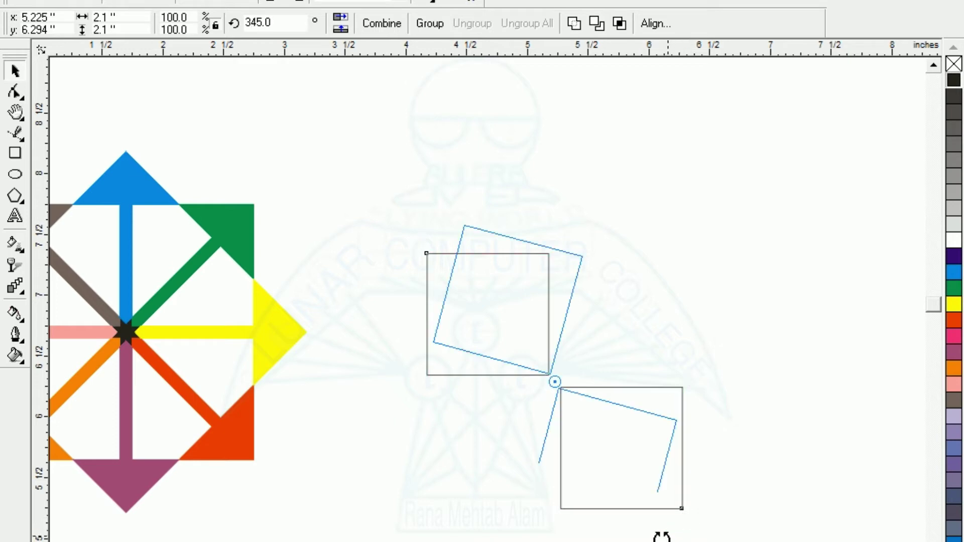
mouse_move(629, 540)
mouse_down()
mouse_move(431, 481)
mouse_move(440, 488)
mouse_up()
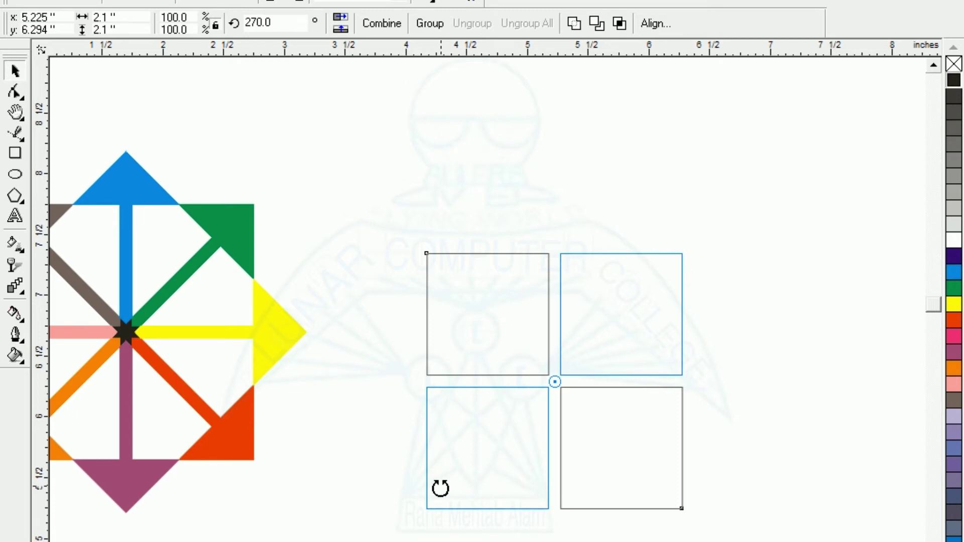
drag(440, 488, 440, 487)
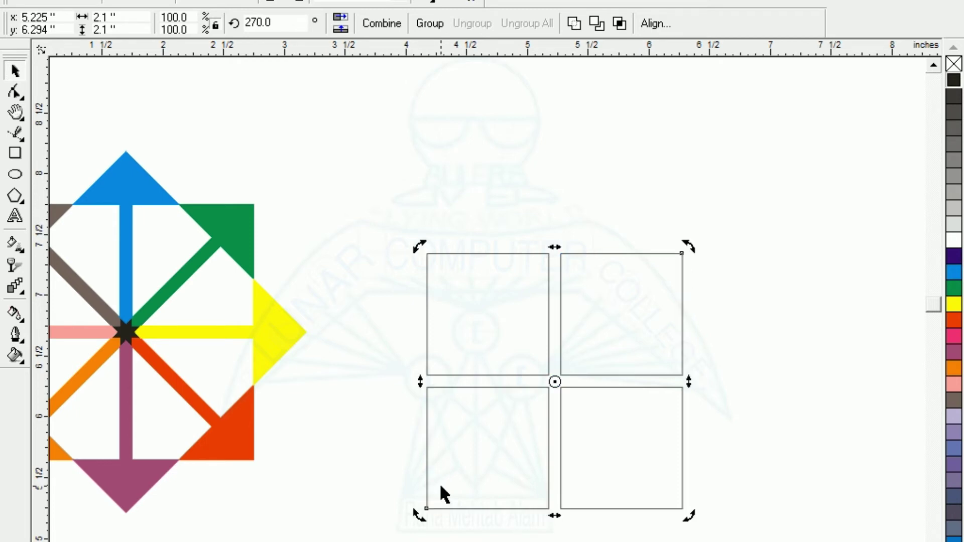
click(341, 233)
Step: Select all four squares and group them into one 2.1-inch object
mouse_move(380, 188)
mouse_down()
mouse_move(636, 538)
mouse_move(689, 496)
mouse_up()
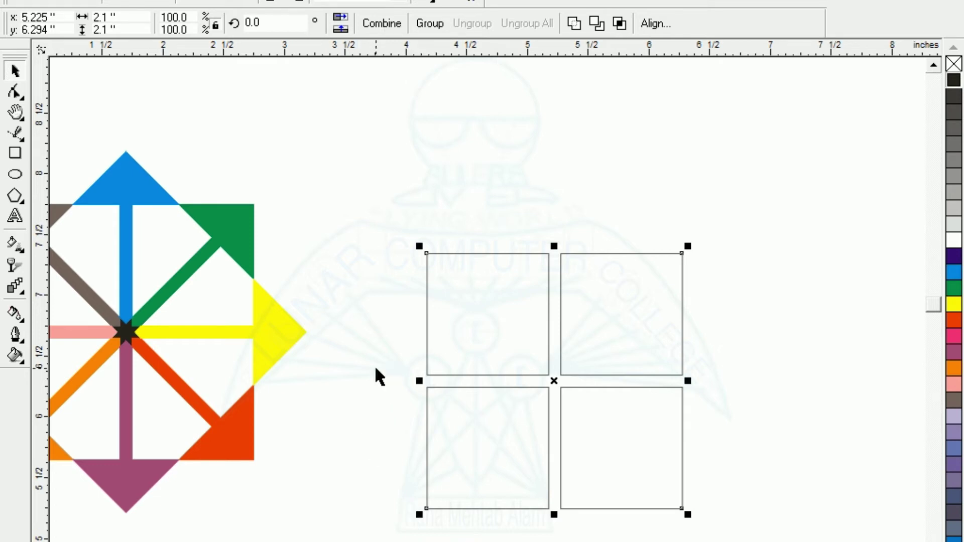
click(364, 301)
mouse_move(366, 187)
mouse_down()
mouse_move(679, 510)
mouse_move(736, 541)
mouse_up()
key(ctrl+g)
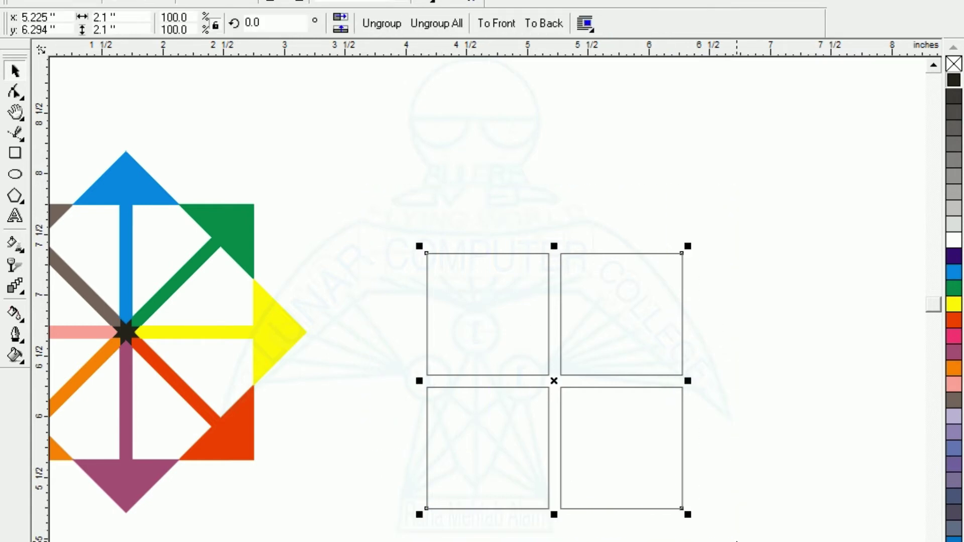
click(492, 397)
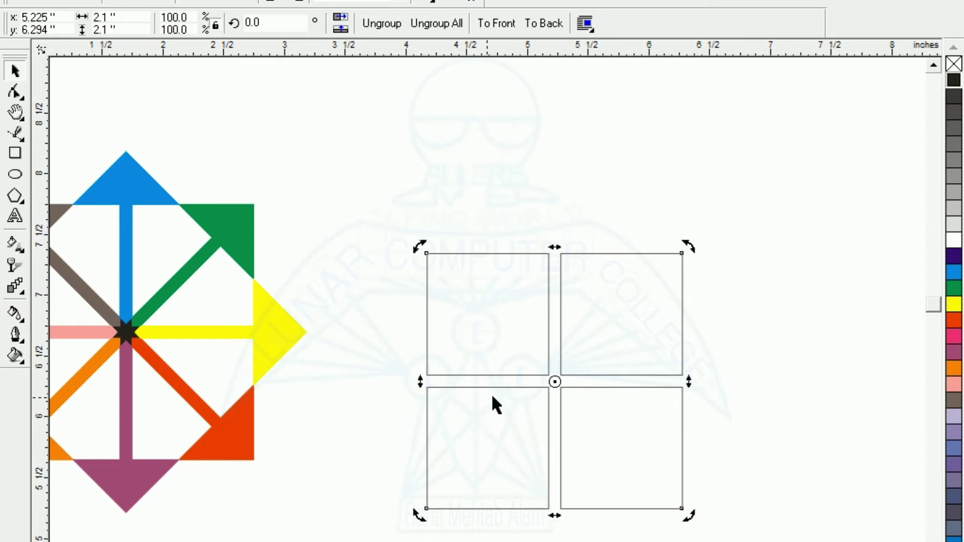
Step: Move the four-square group up and add a copy rotated to 315°
click(452, 273)
drag(454, 258, 458, 185)
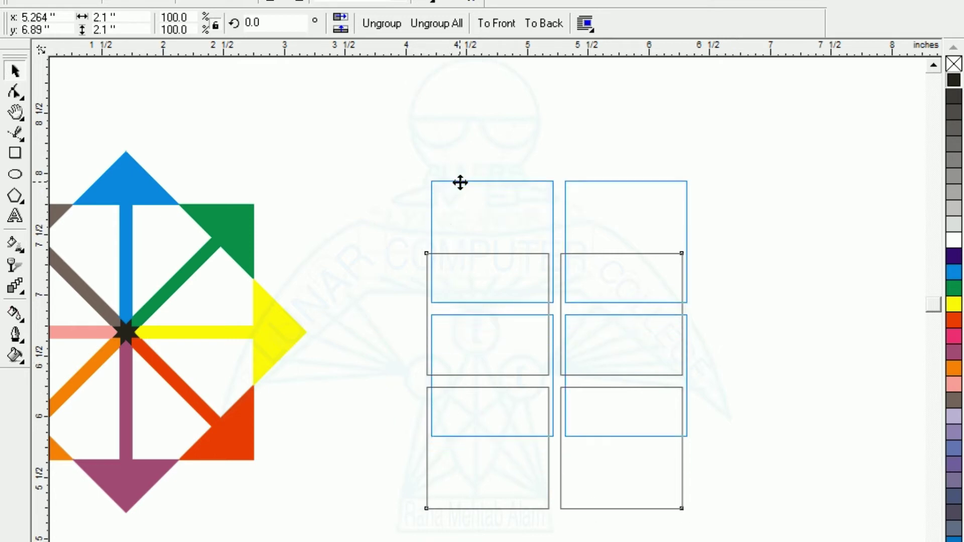
click(390, 319)
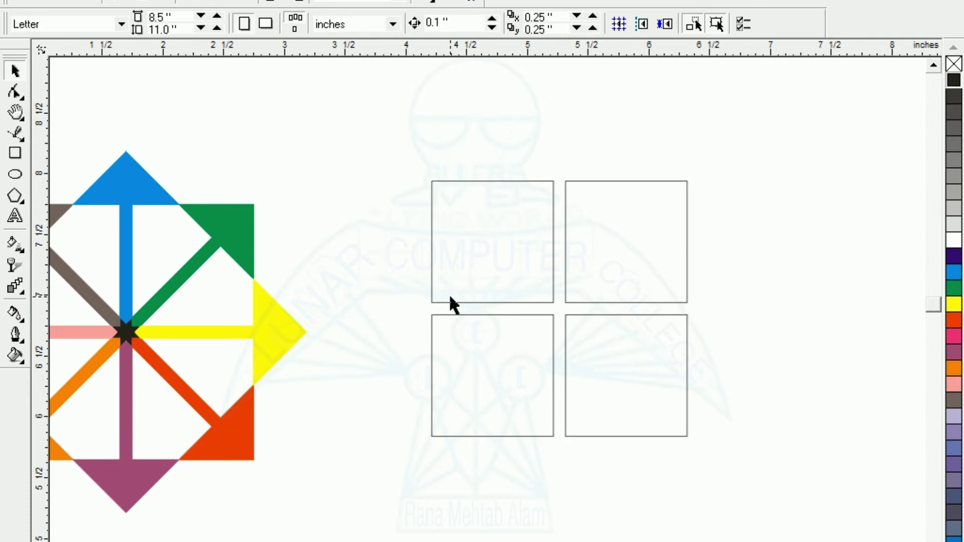
click(450, 297)
click(371, 246)
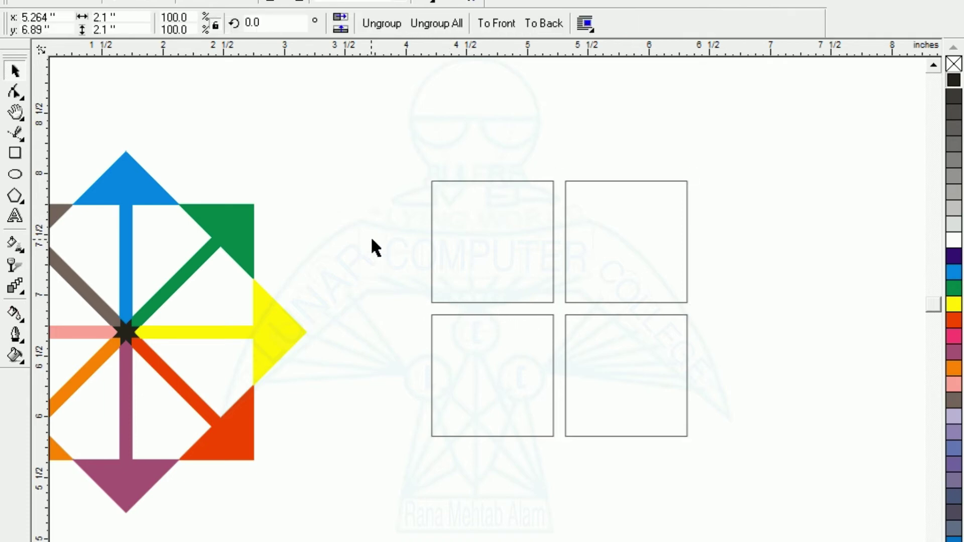
click(453, 303)
click(562, 308)
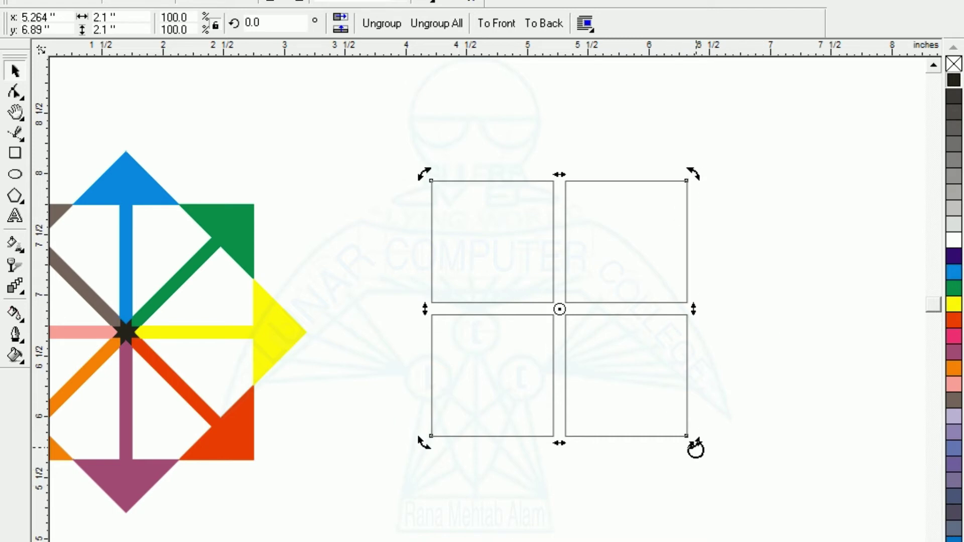
drag(696, 448, 558, 488)
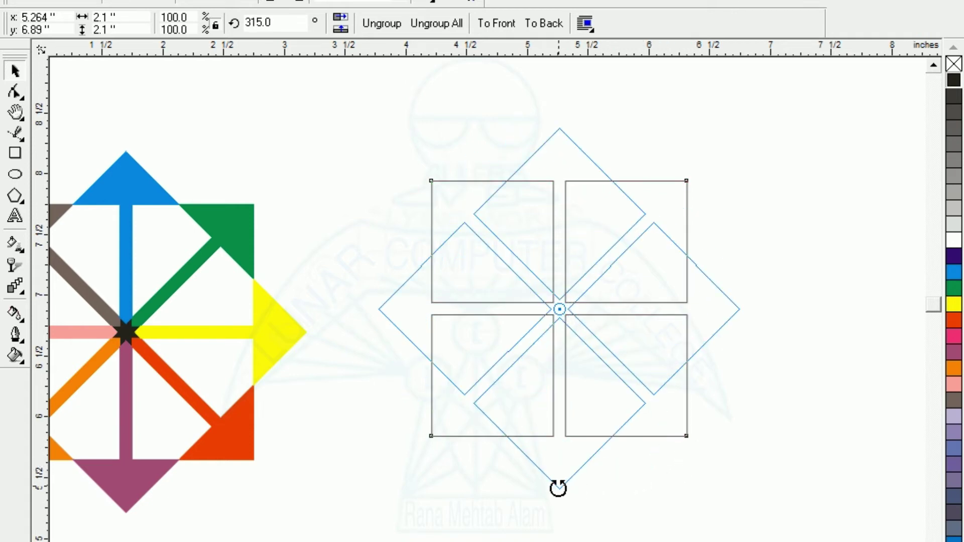
drag(558, 488, 558, 489)
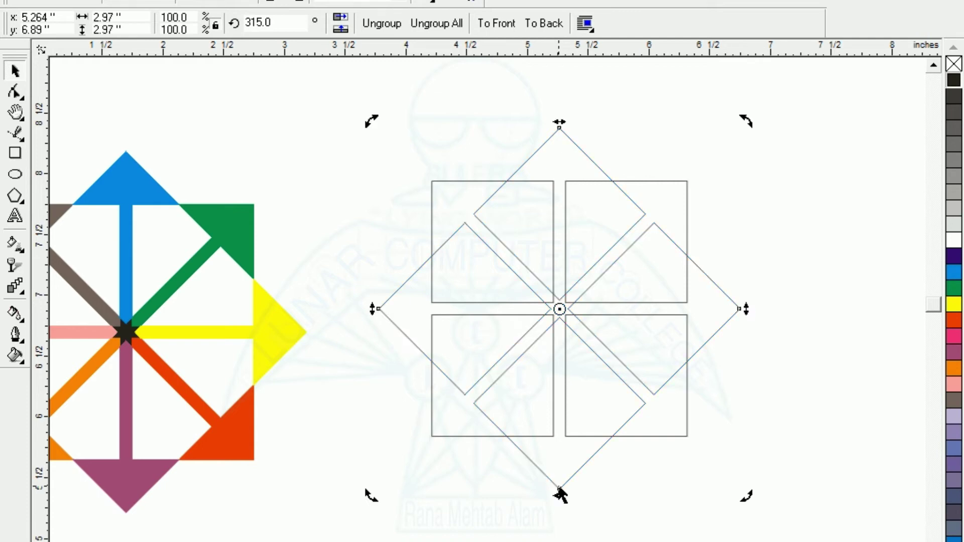
Step: Trim the squares with the rotated diamond copy and move the arrow pieces right
click(325, 206)
drag(319, 91, 803, 519)
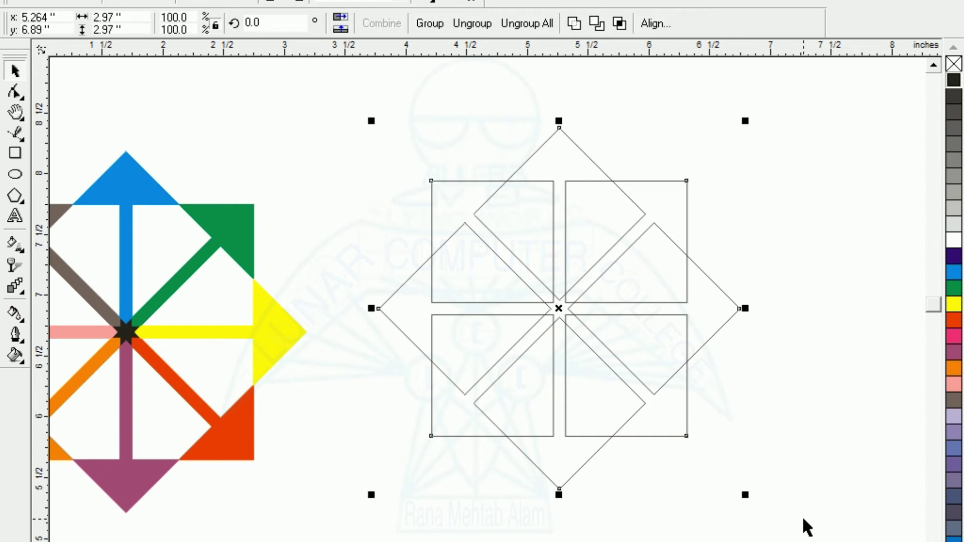
click(595, 24)
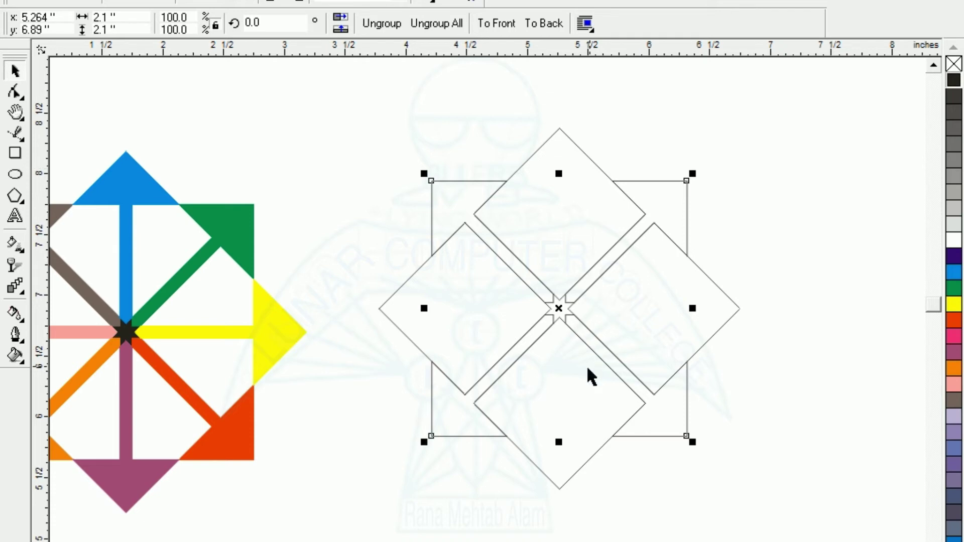
mouse_move(544, 291)
mouse_down()
mouse_move(781, 295)
mouse_move(811, 282)
mouse_up()
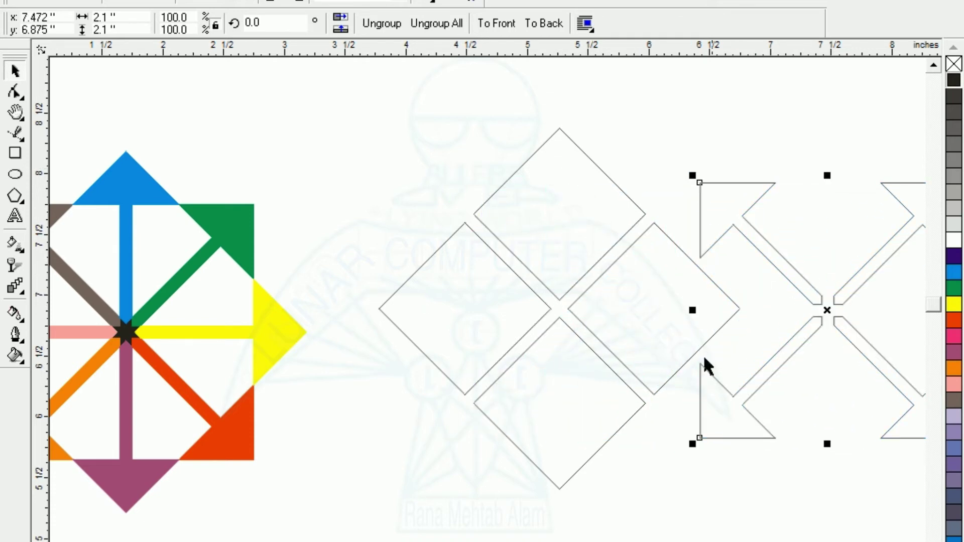
Step: Delete the leftover diamond group and move the arrow group back into place
click(638, 374)
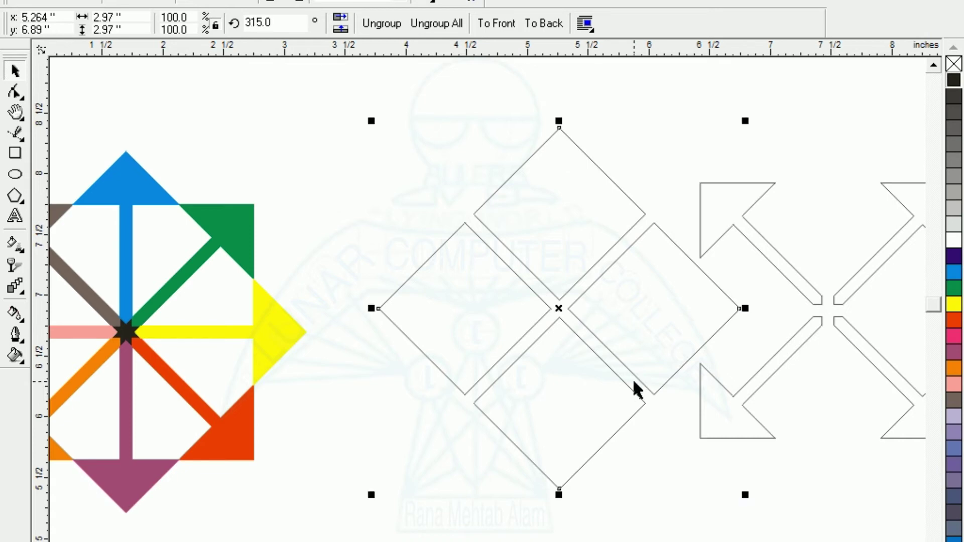
key(Delete)
click(713, 436)
drag(712, 436, 465, 434)
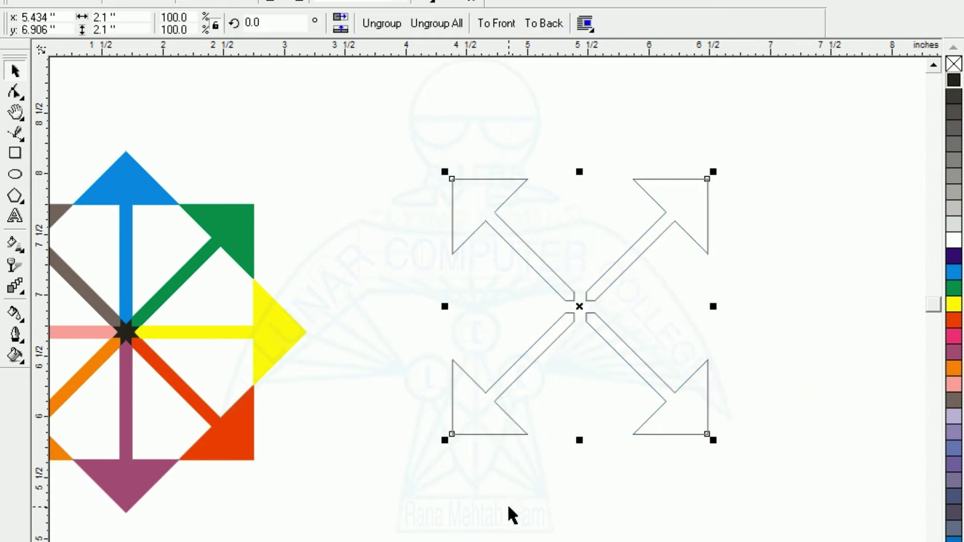
click(391, 116)
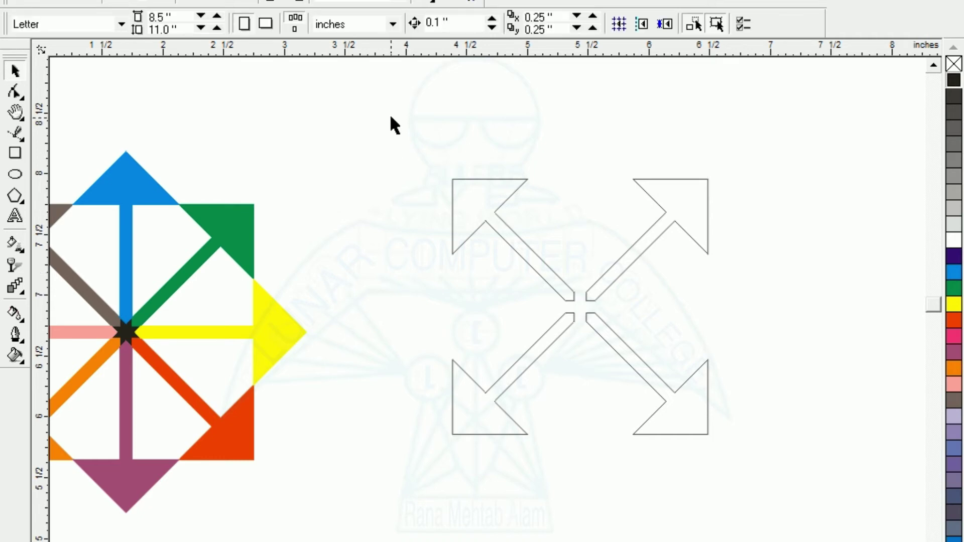
Step: Add a copy of the four-arrow group rotated to 315°, making eight arrows
drag(456, 173, 784, 486)
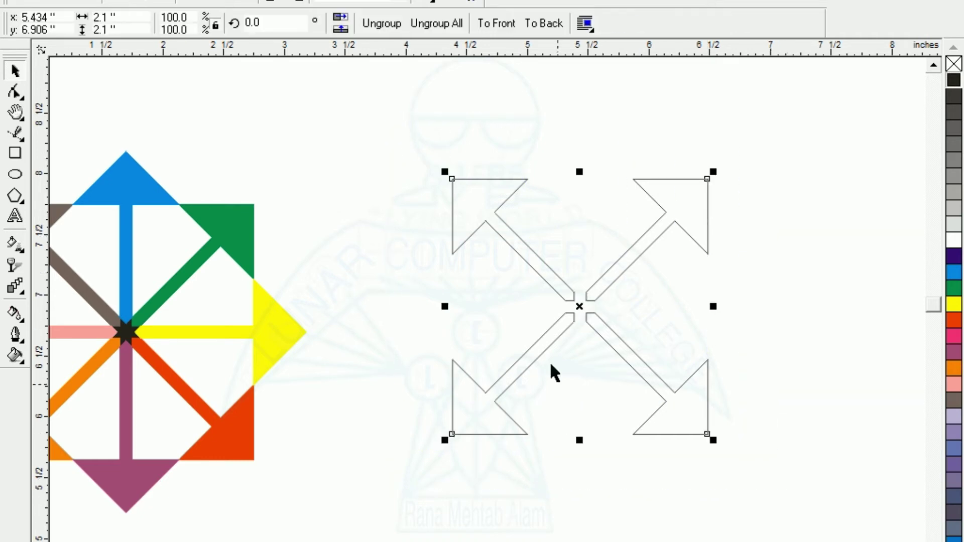
click(463, 278)
click(560, 294)
click(581, 306)
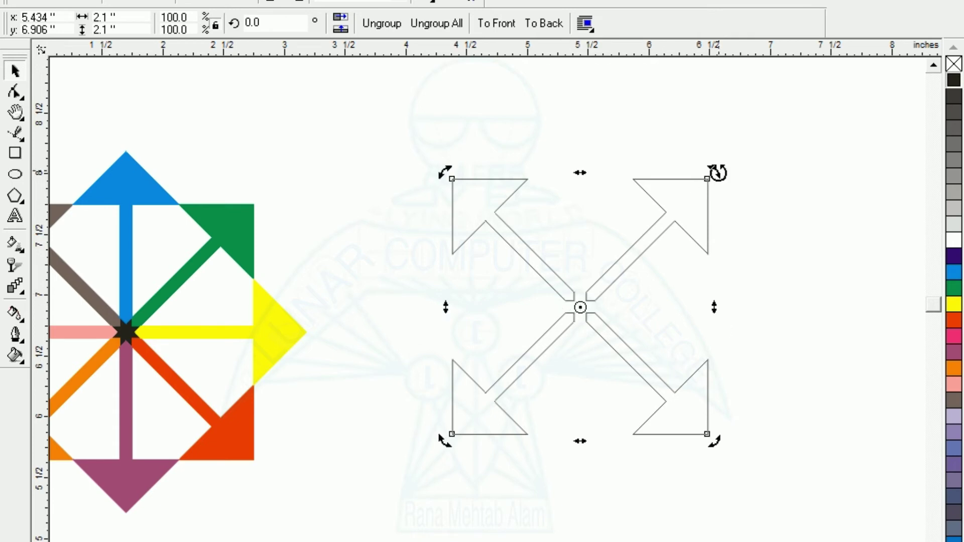
drag(718, 173, 795, 304)
click(394, 184)
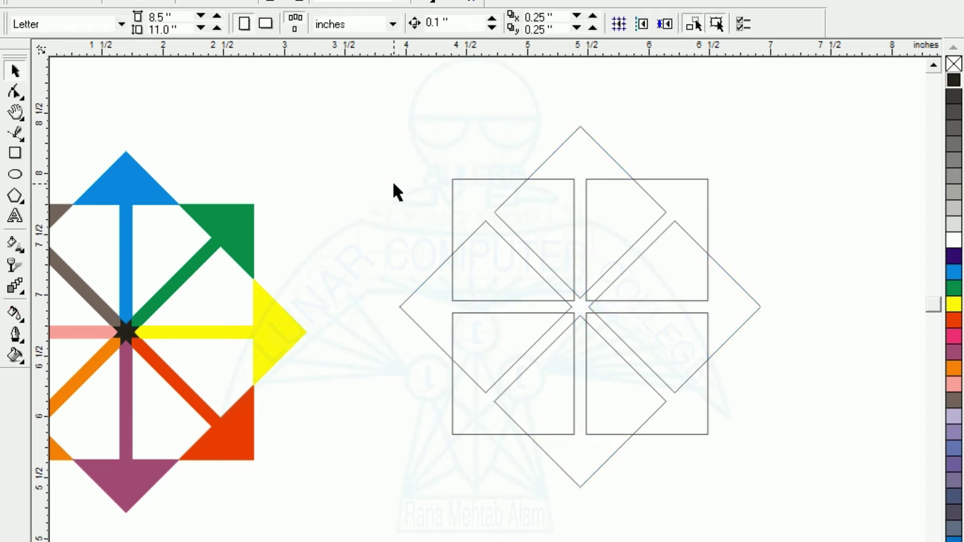
click(451, 193)
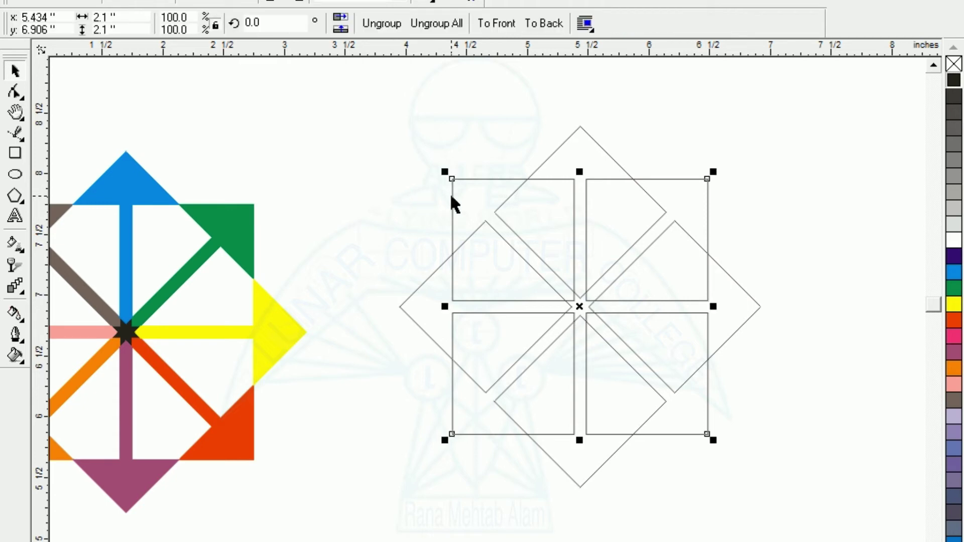
Step: Ungroup the whole 2.97-inch eight-arrow figure into separate pieces
click(403, 166)
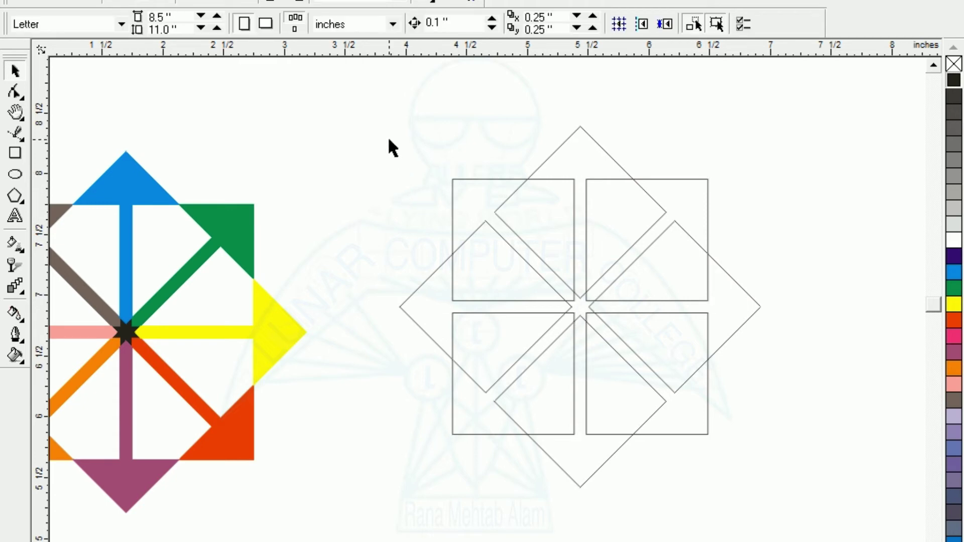
drag(366, 111, 818, 501)
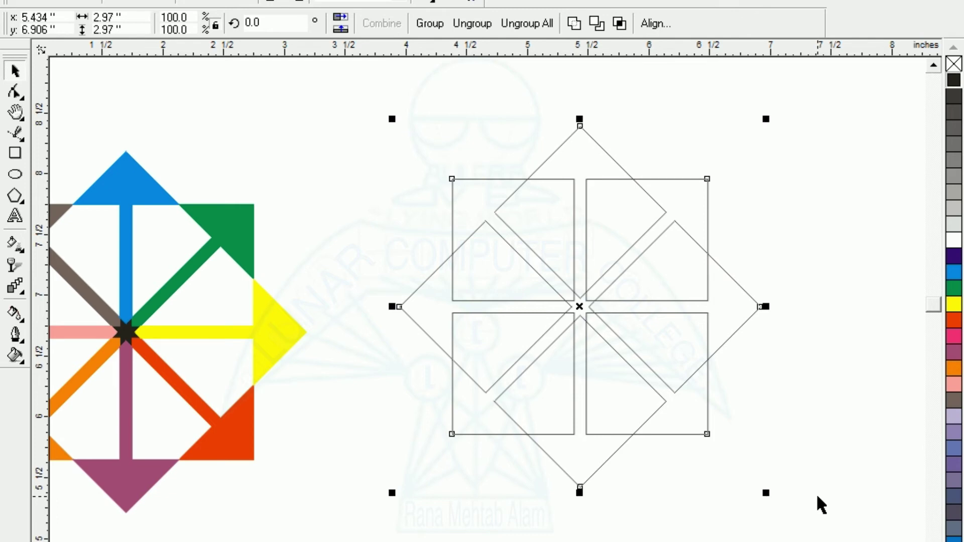
key(ctrl+u)
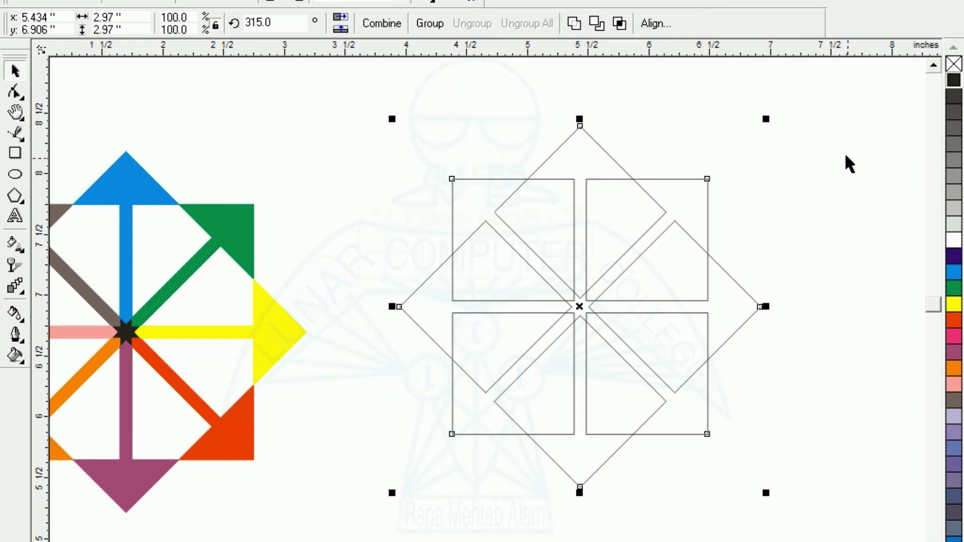
click(841, 147)
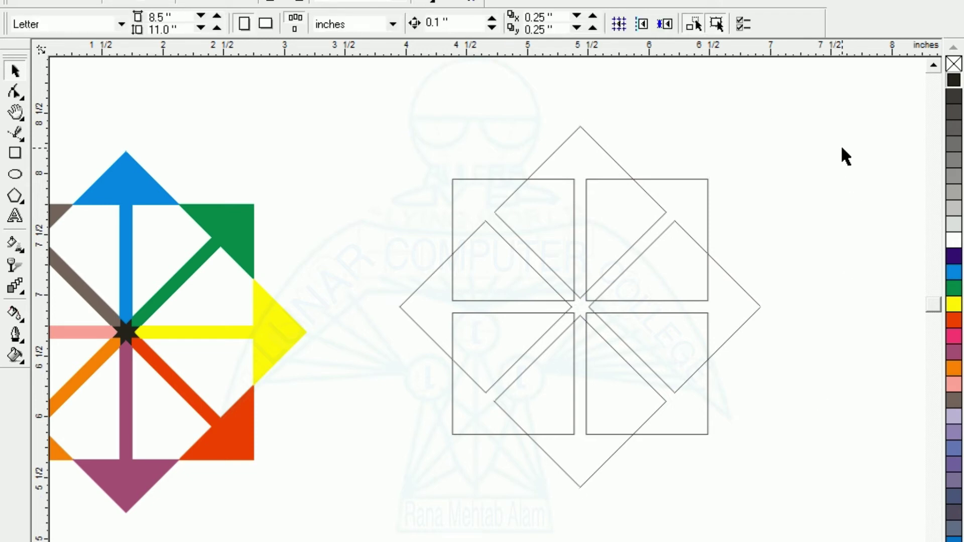
Step: Fill the top arrow blue, top-right green, right yellow and lower-right red-orange
click(572, 134)
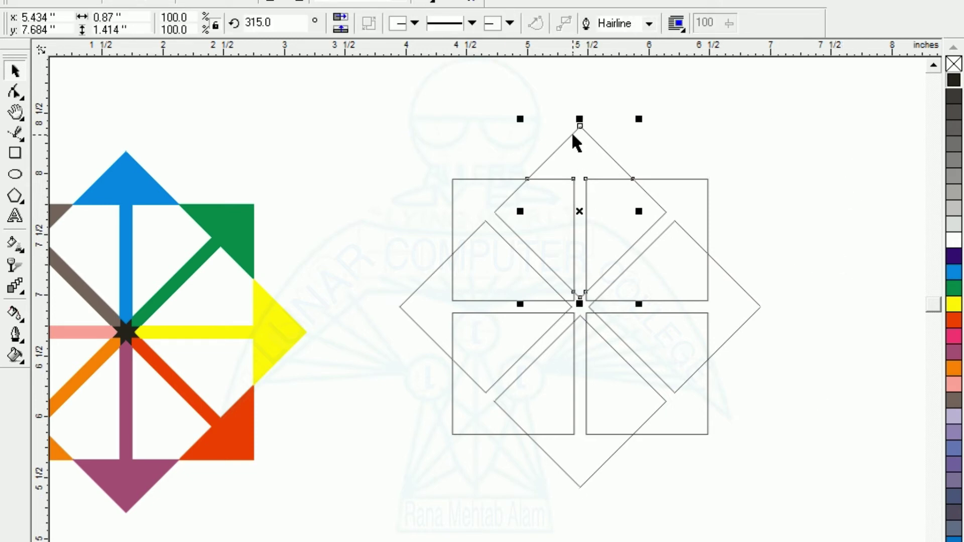
click(952, 272)
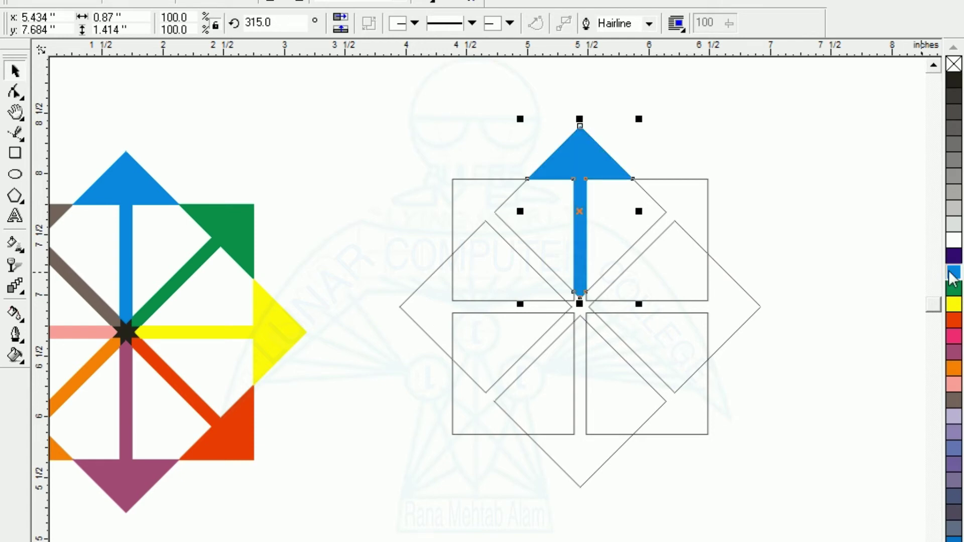
click(698, 176)
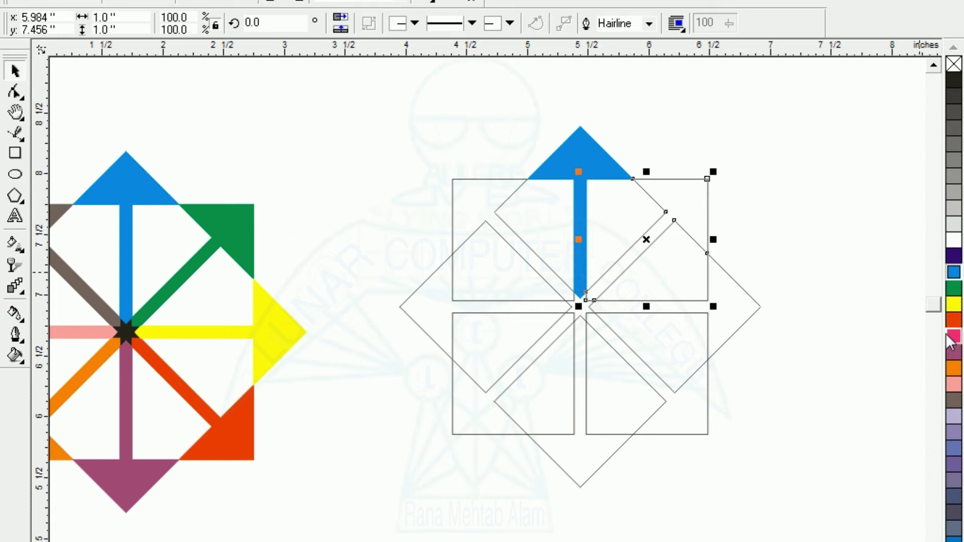
click(953, 291)
click(802, 266)
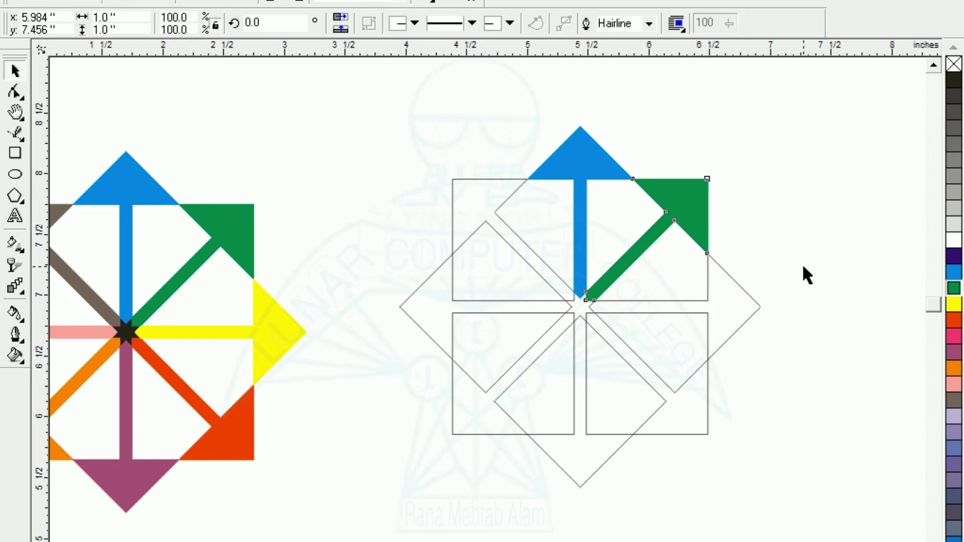
click(737, 292)
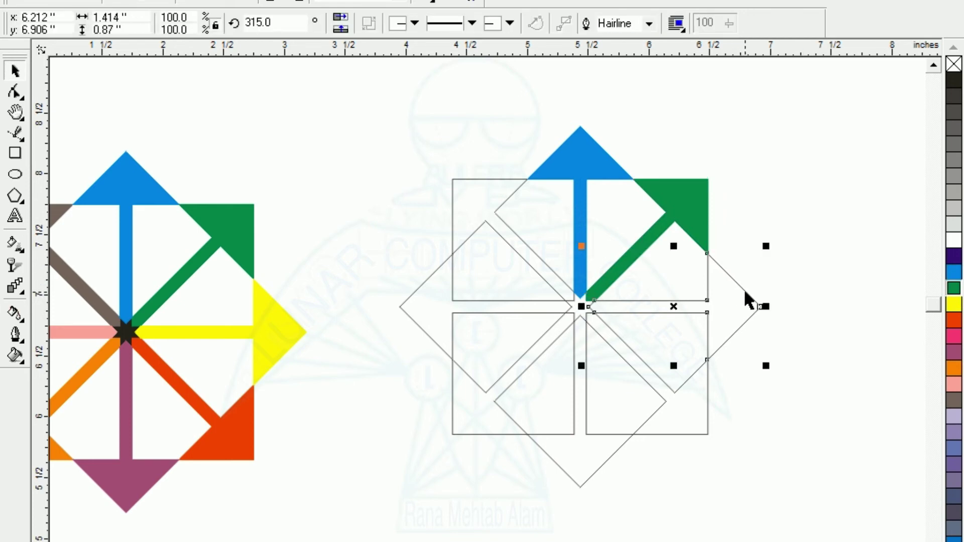
click(951, 306)
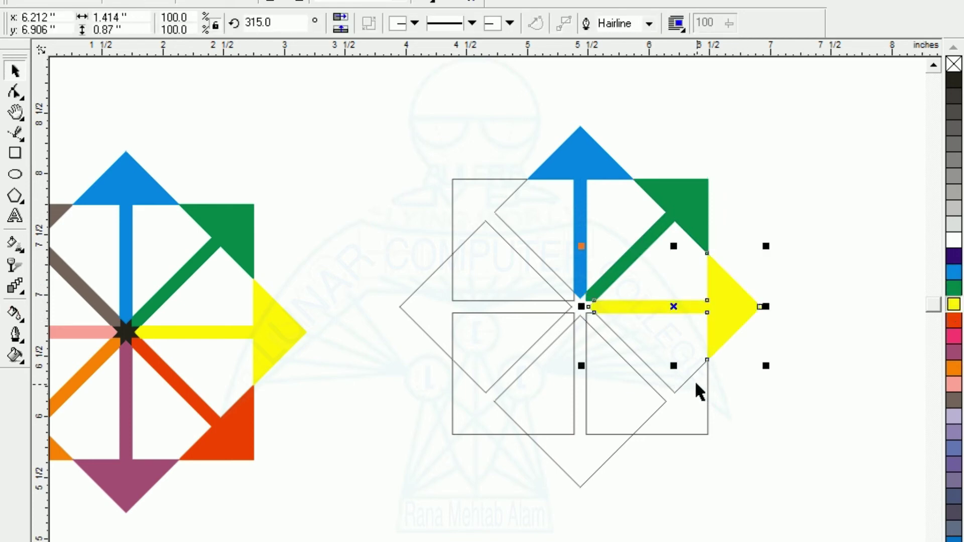
click(687, 376)
click(956, 321)
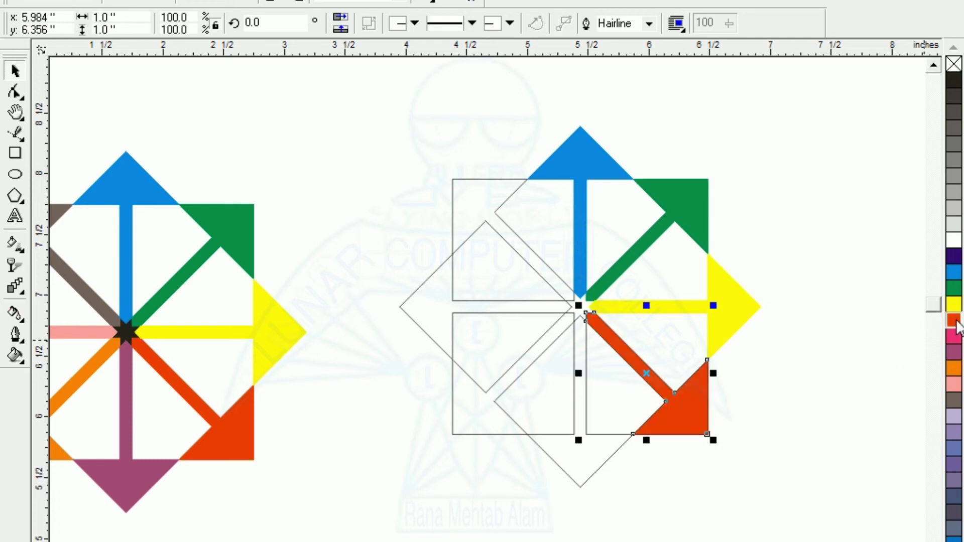
Step: Fill the downward arrow mauve, lower-left orange, left pink and top-left grey-brown
click(586, 477)
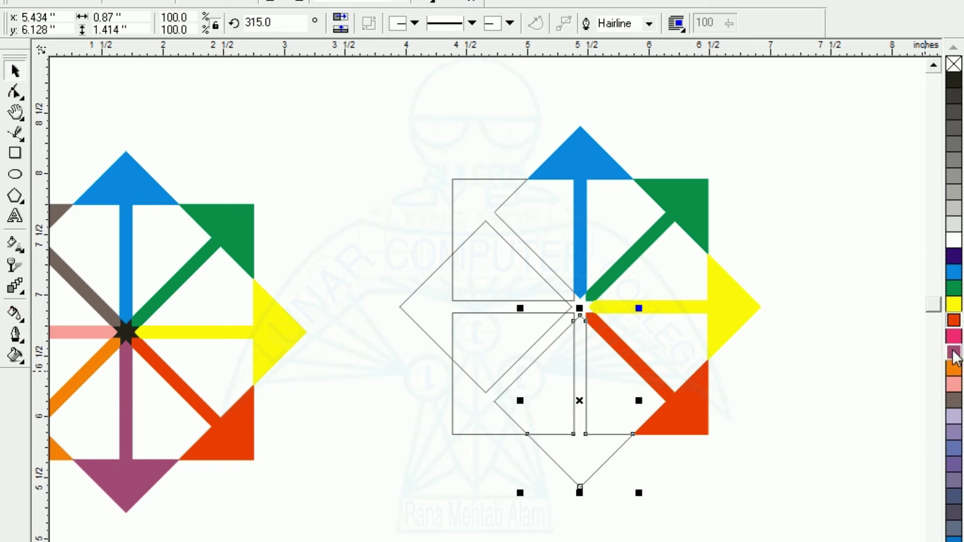
click(954, 352)
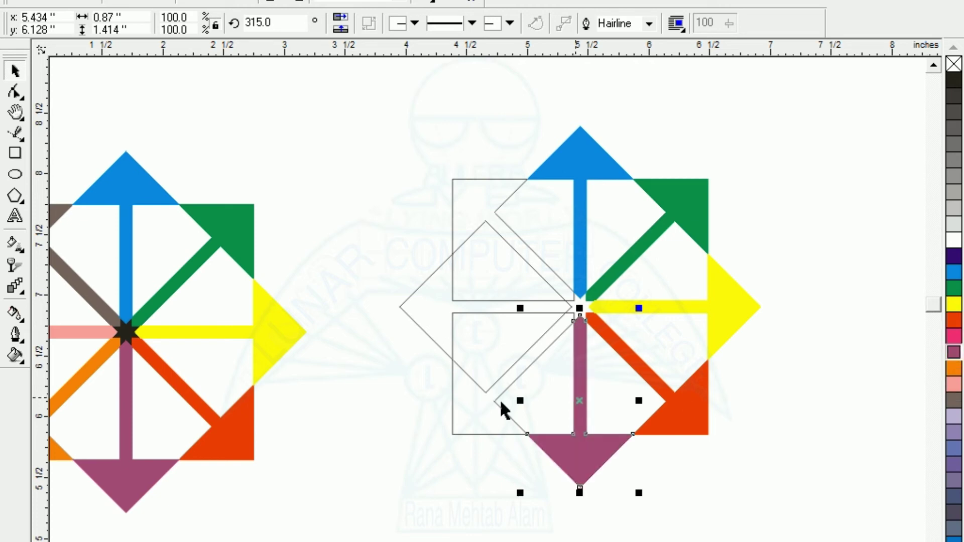
click(458, 433)
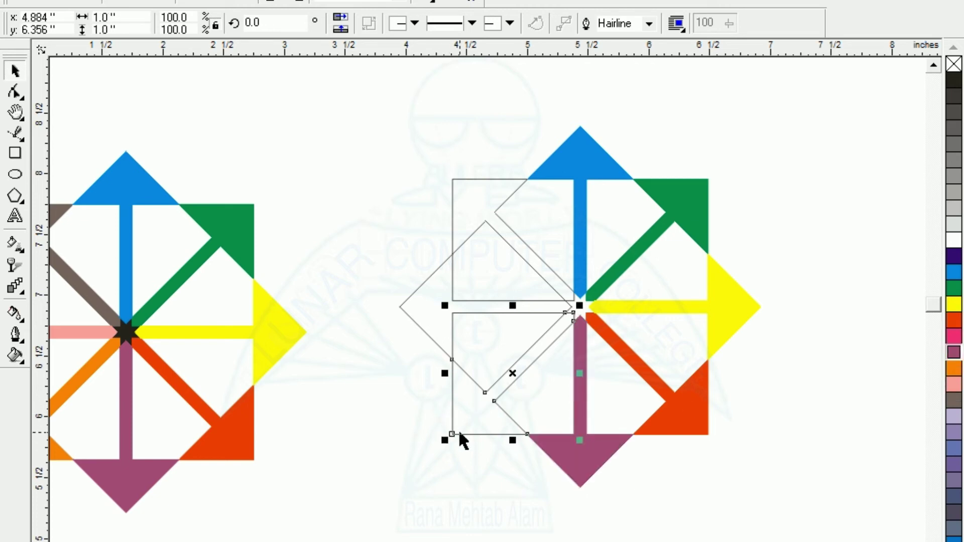
click(954, 370)
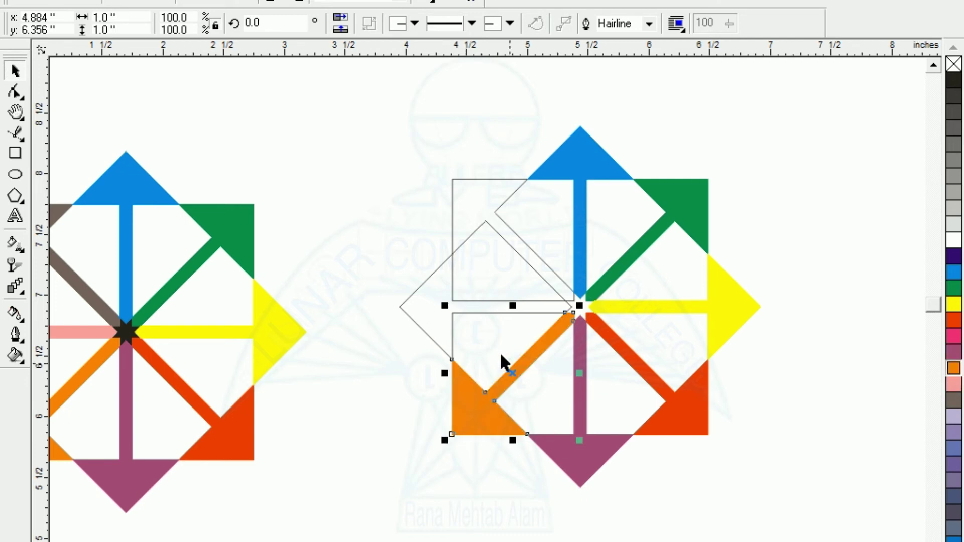
click(426, 331)
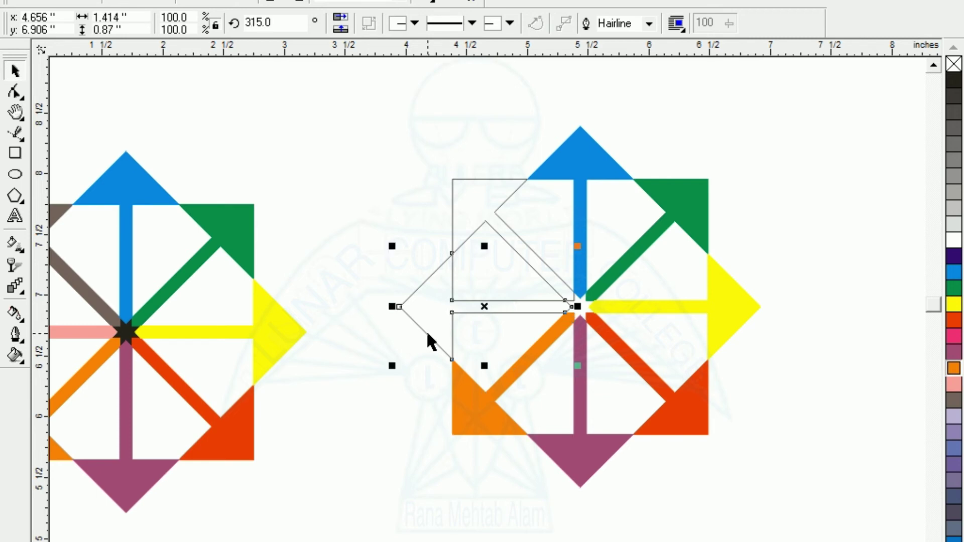
click(954, 385)
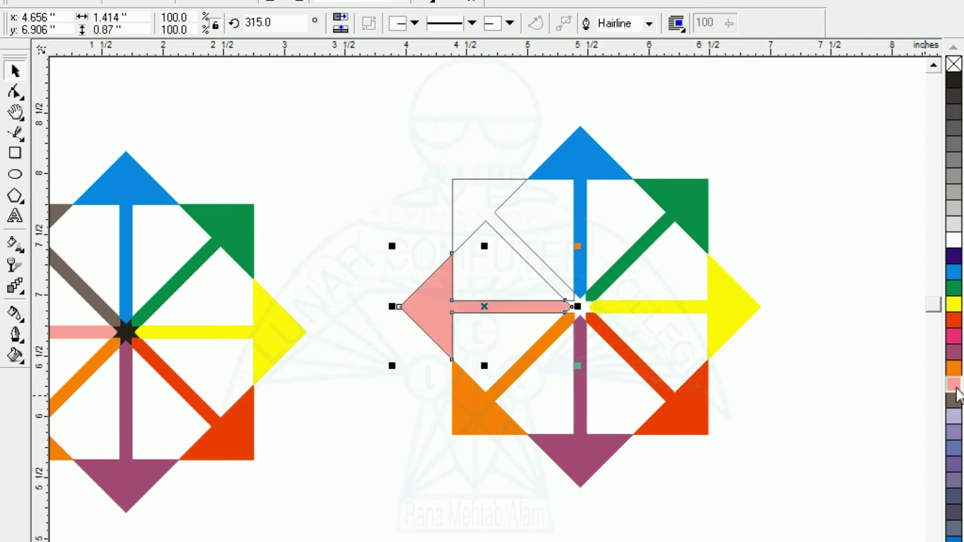
click(473, 233)
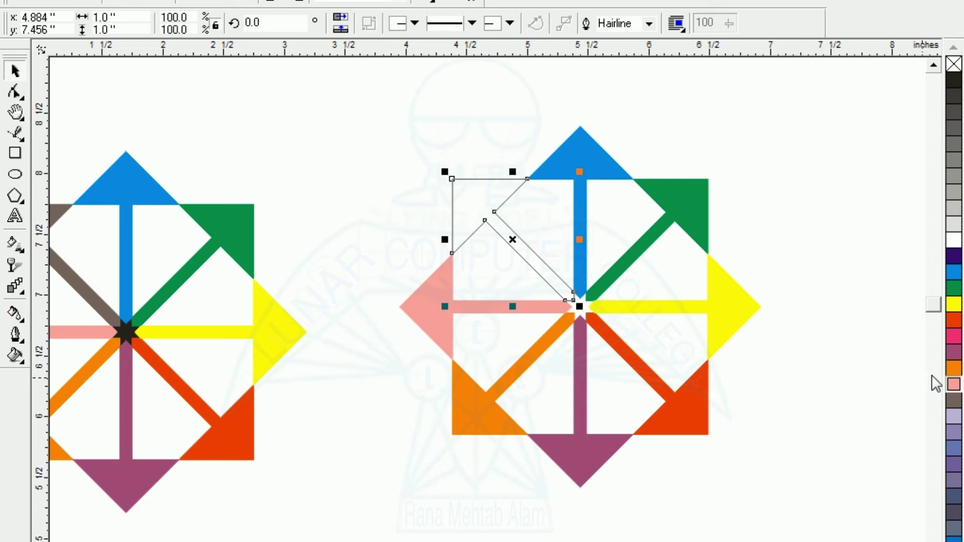
click(954, 401)
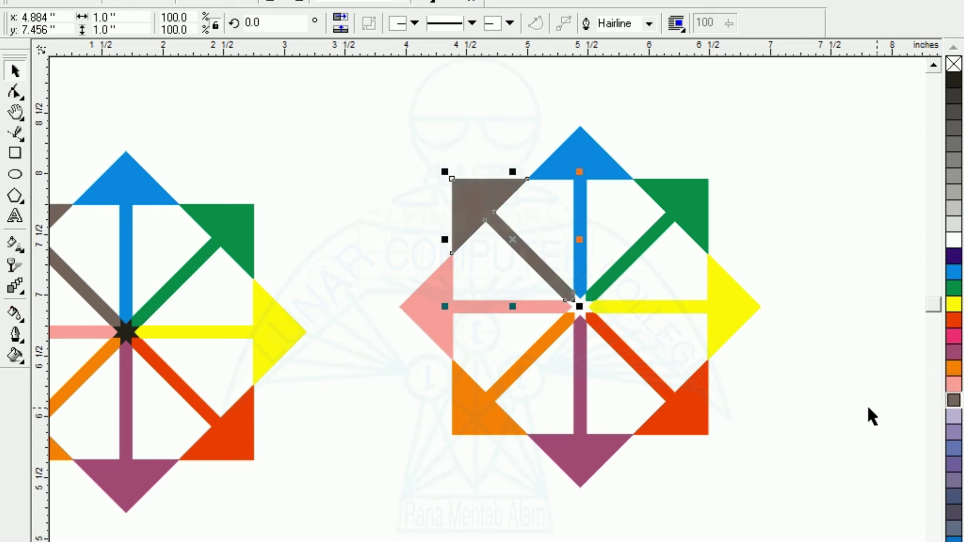
click(913, 407)
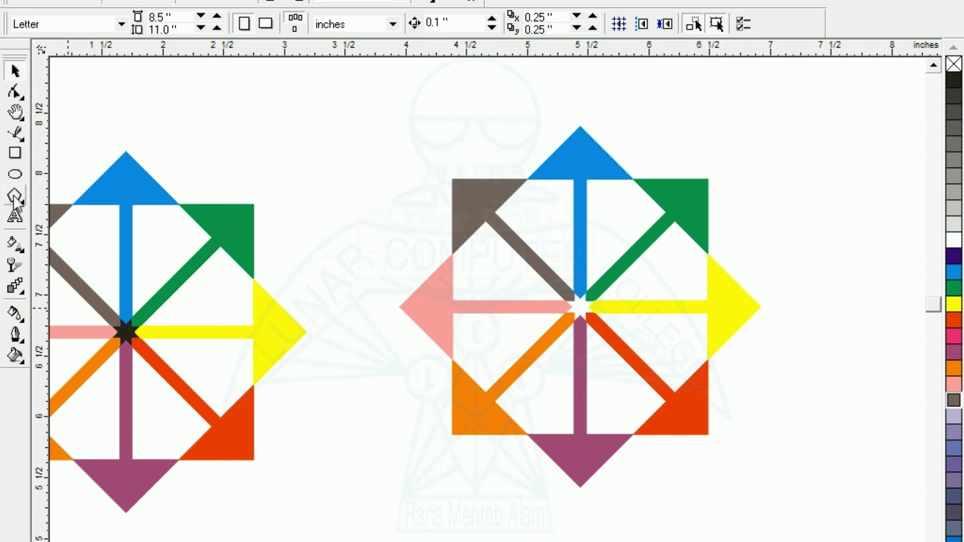
click(15, 176)
Step: Place a black ellipse behind the spokes at the star centre, shrunk to about 0.248 × 0.219 in
drag(286, 152, 383, 233)
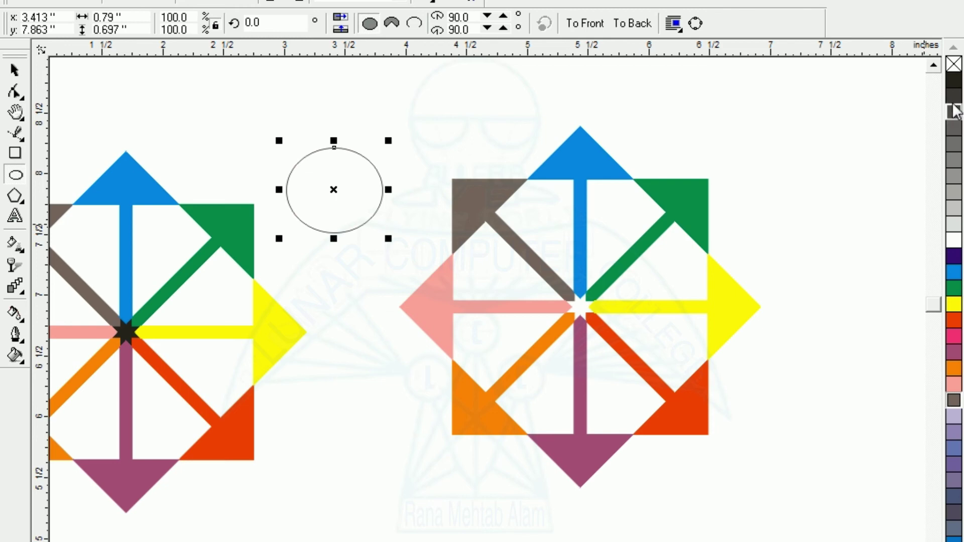
click(953, 80)
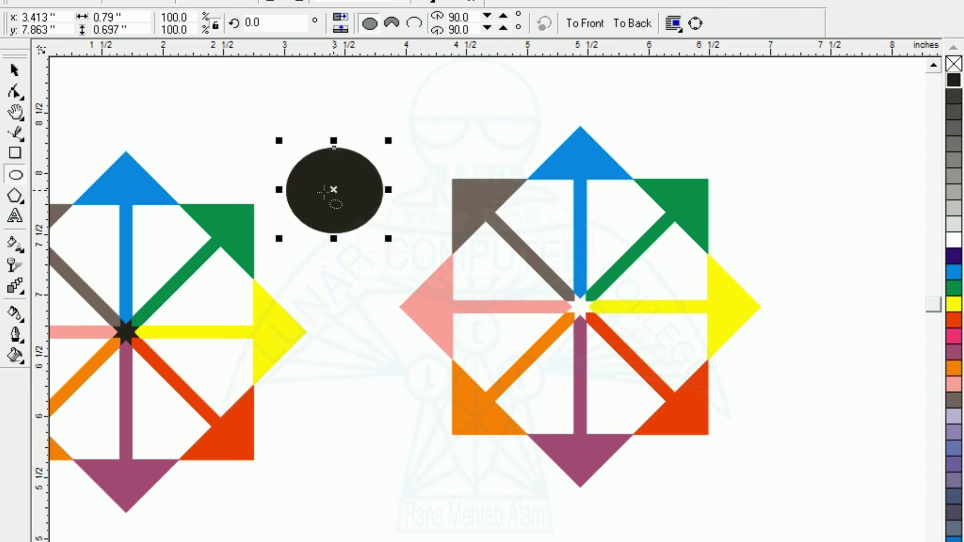
drag(334, 193, 370, 207)
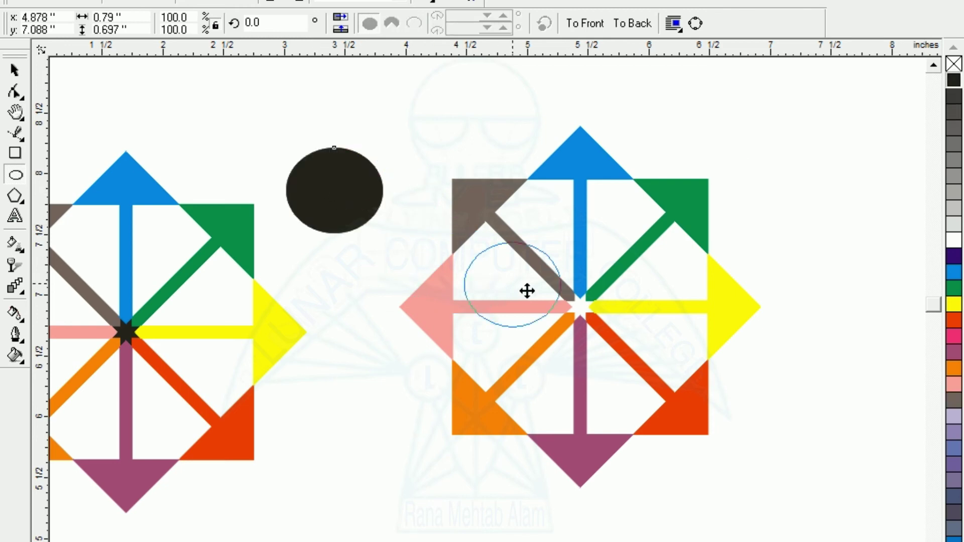
drag(371, 208, 582, 301)
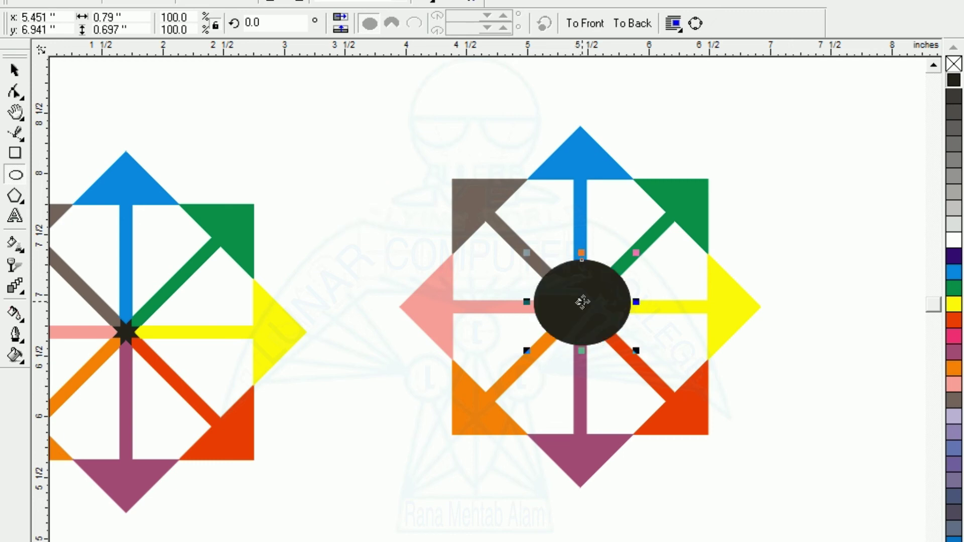
key(shift+Page_Down)
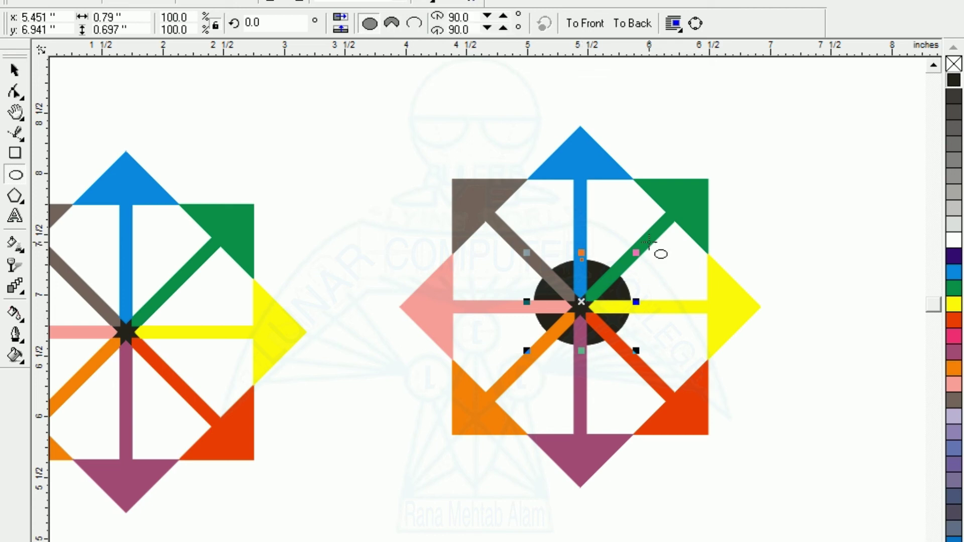
click(635, 254)
drag(635, 253, 603, 278)
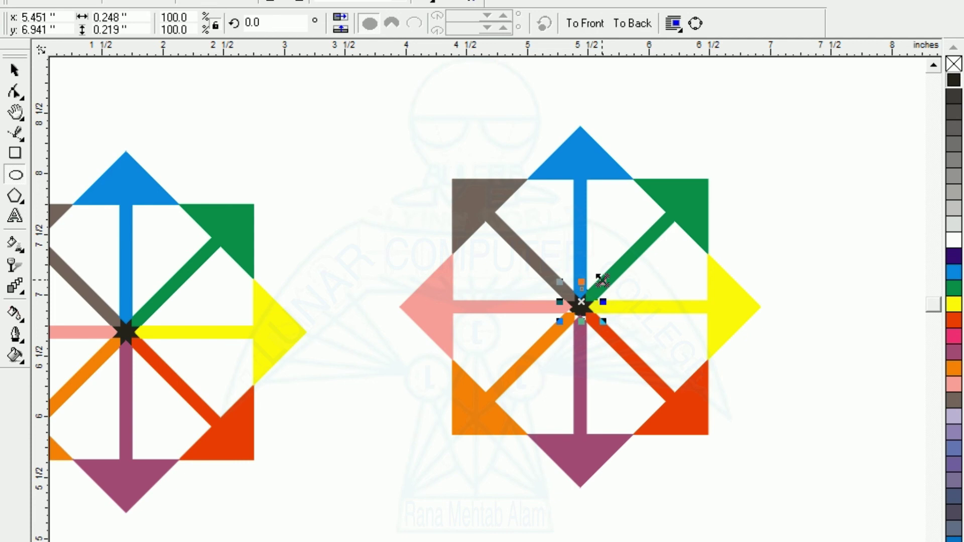
key(F2)
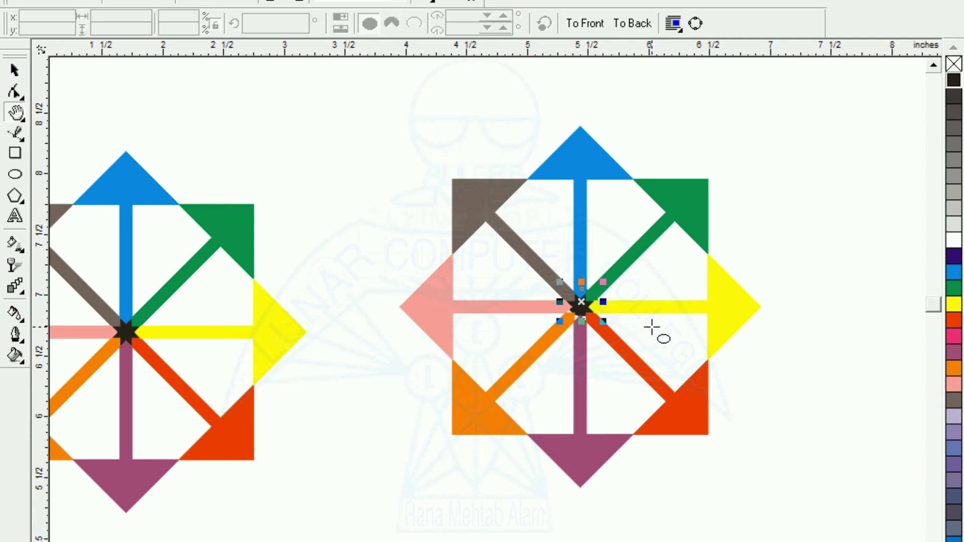
Step: Resize the black centre ellipse to about 0.249 × 0.254 inches
drag(499, 266, 663, 371)
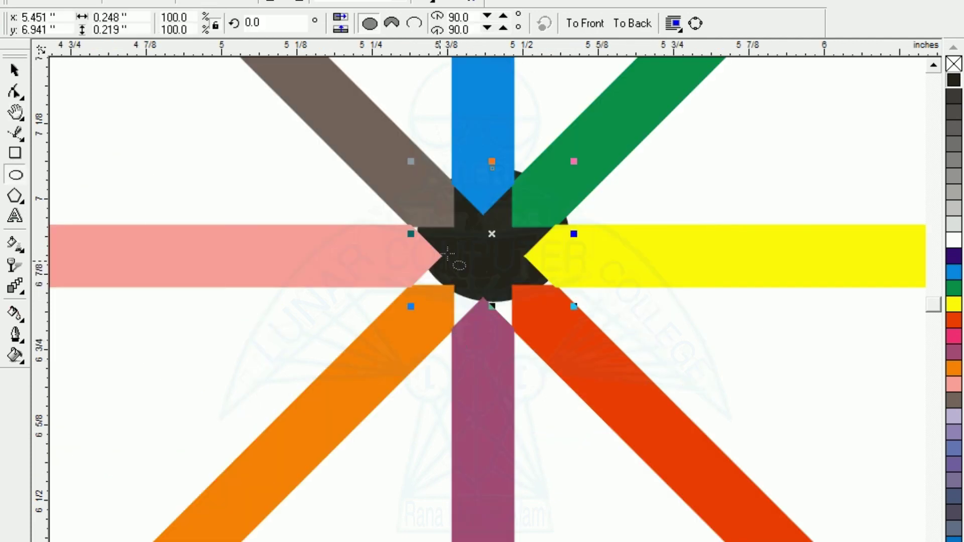
click(14, 70)
click(489, 258)
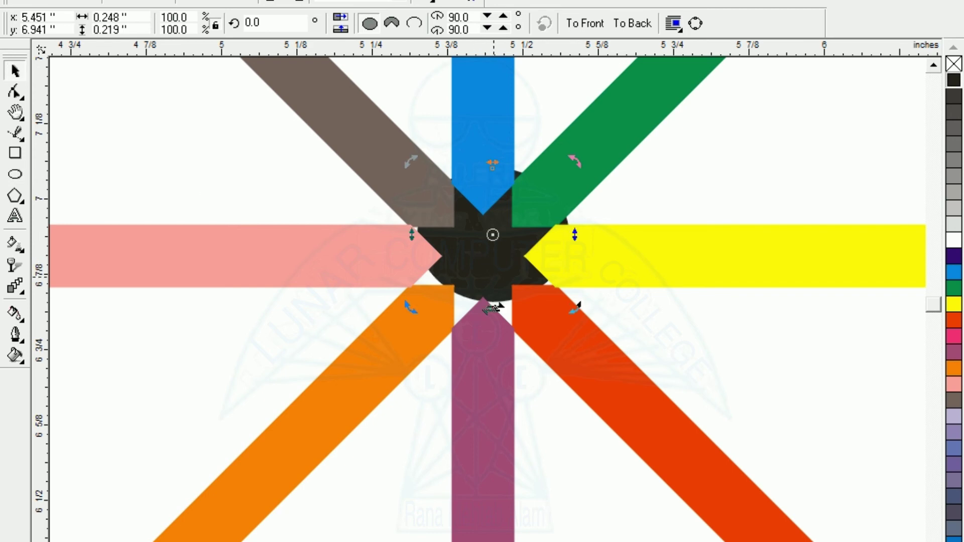
click(492, 308)
click(499, 266)
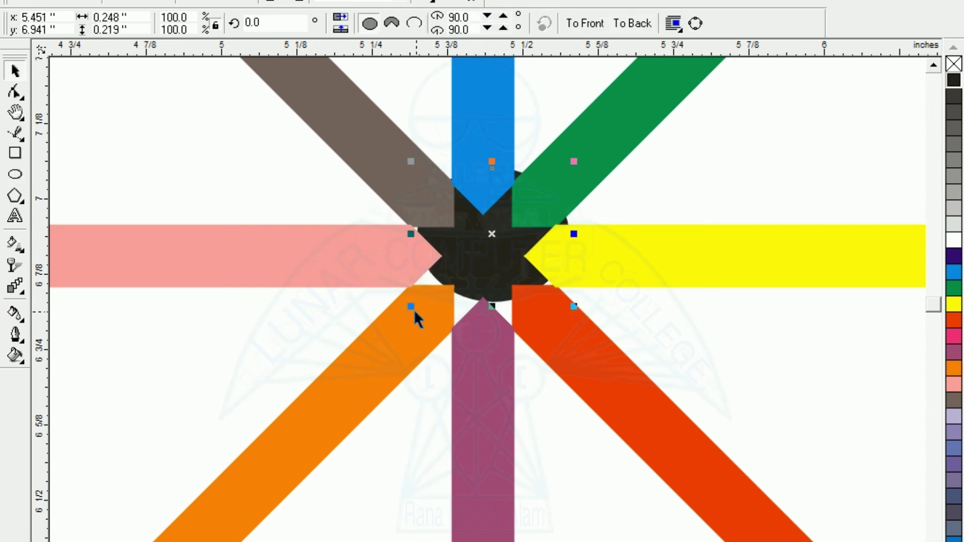
drag(410, 306, 383, 329)
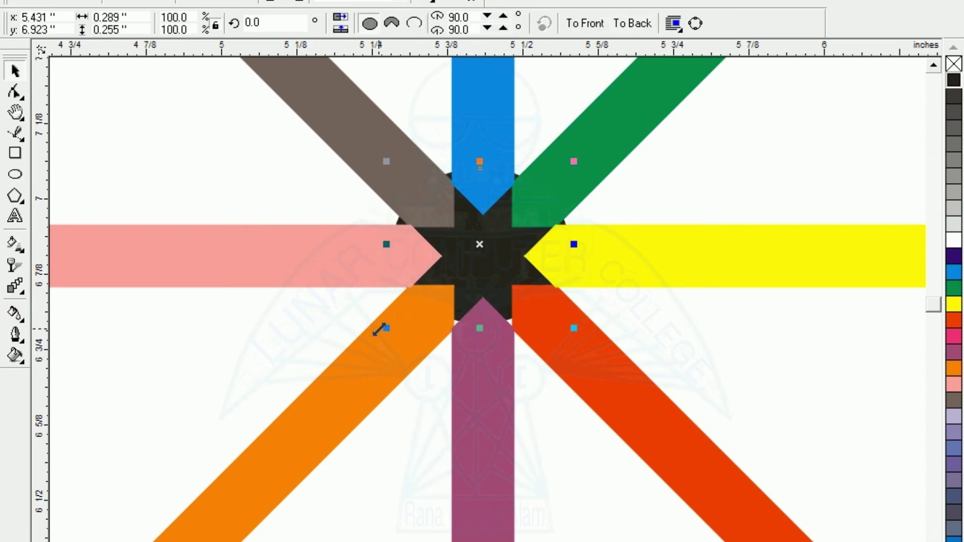
drag(387, 246, 401, 246)
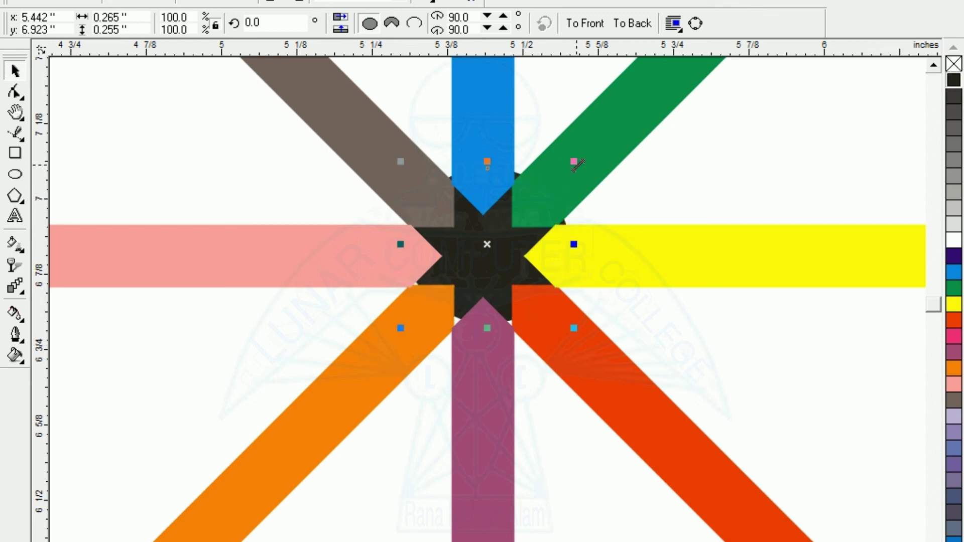
drag(574, 161, 563, 171)
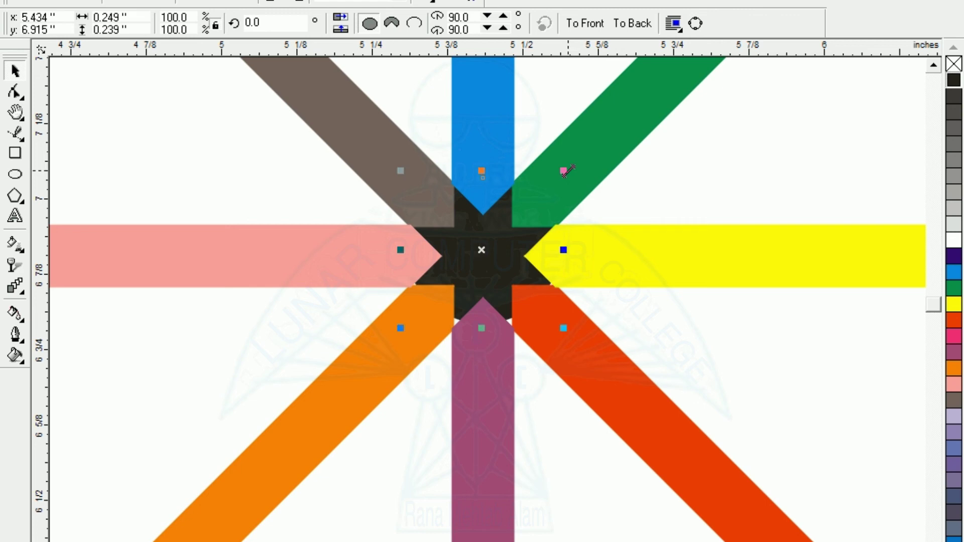
drag(482, 331, 481, 337)
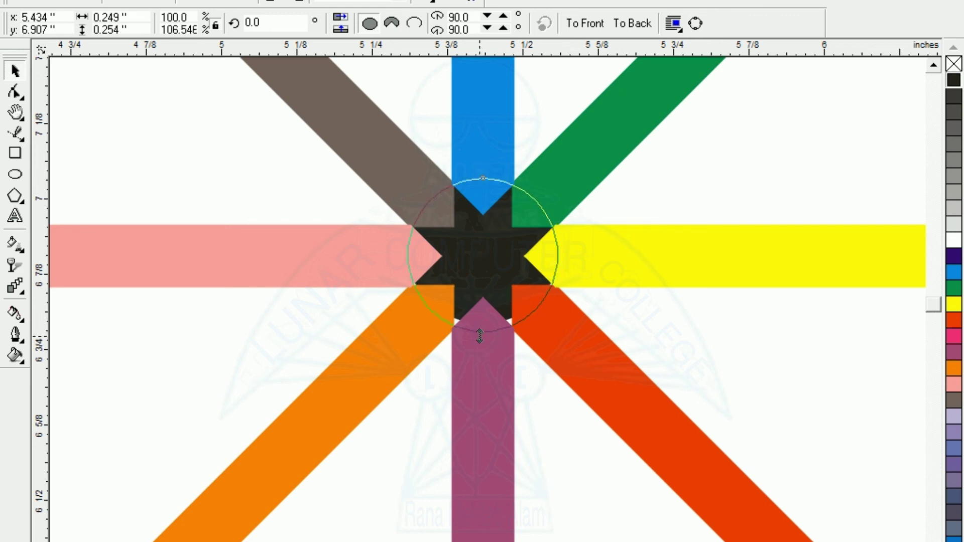
click(251, 296)
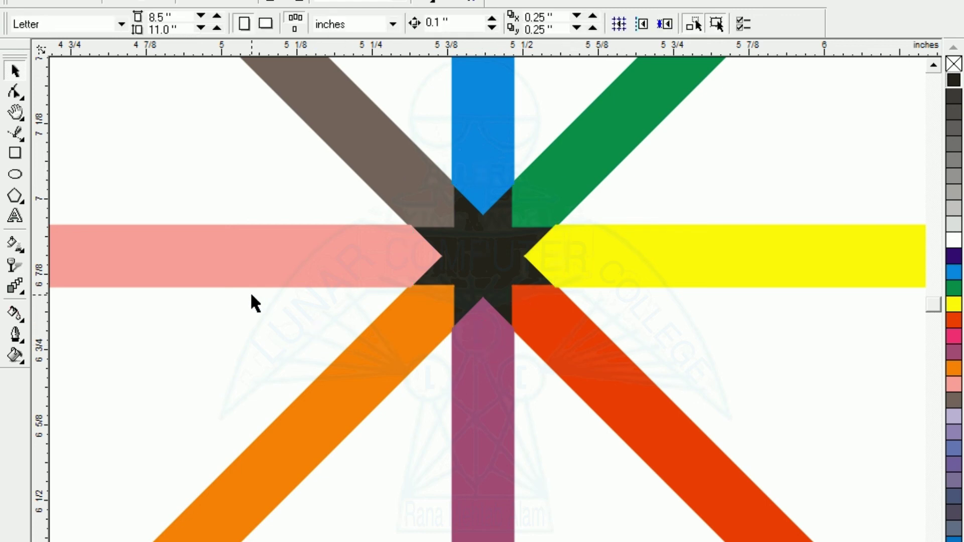
key(F3)
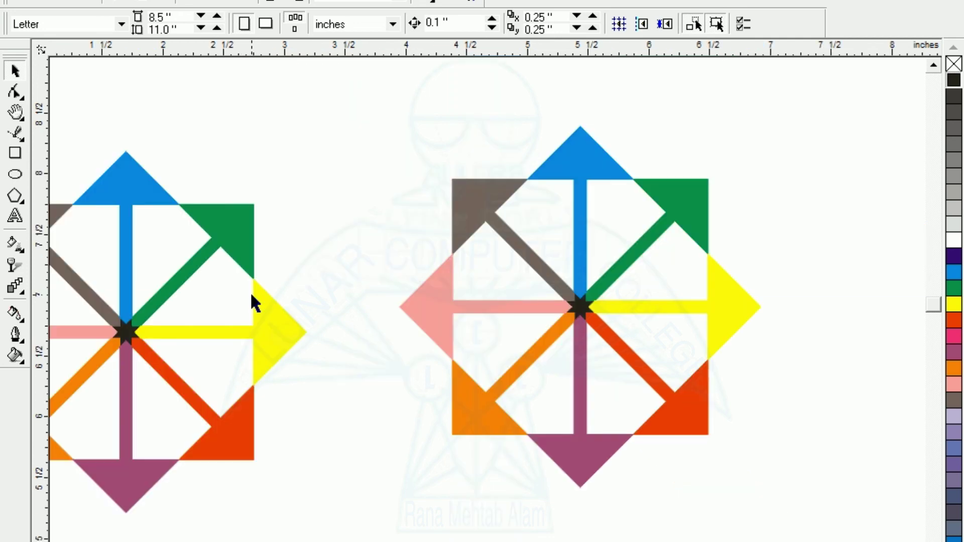
key(F3)
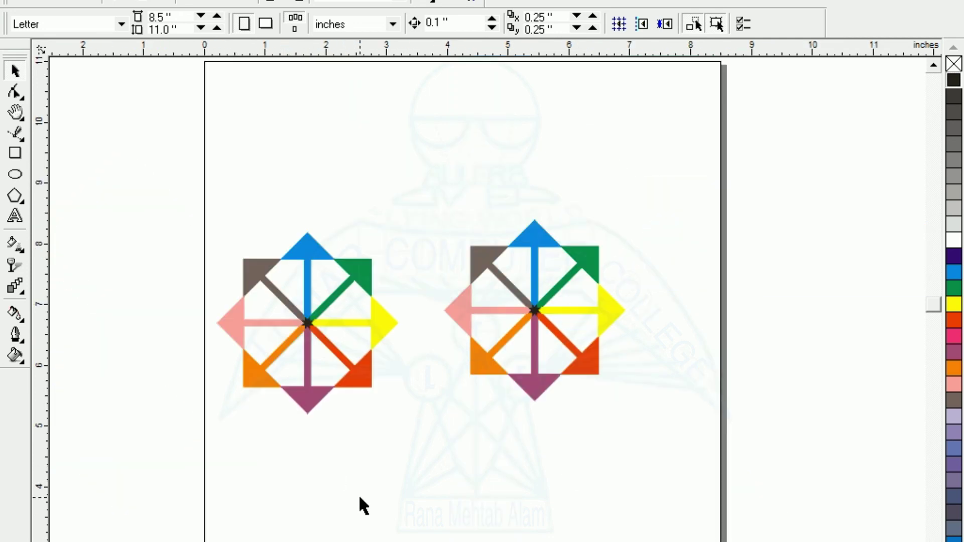
drag(179, 186, 729, 485)
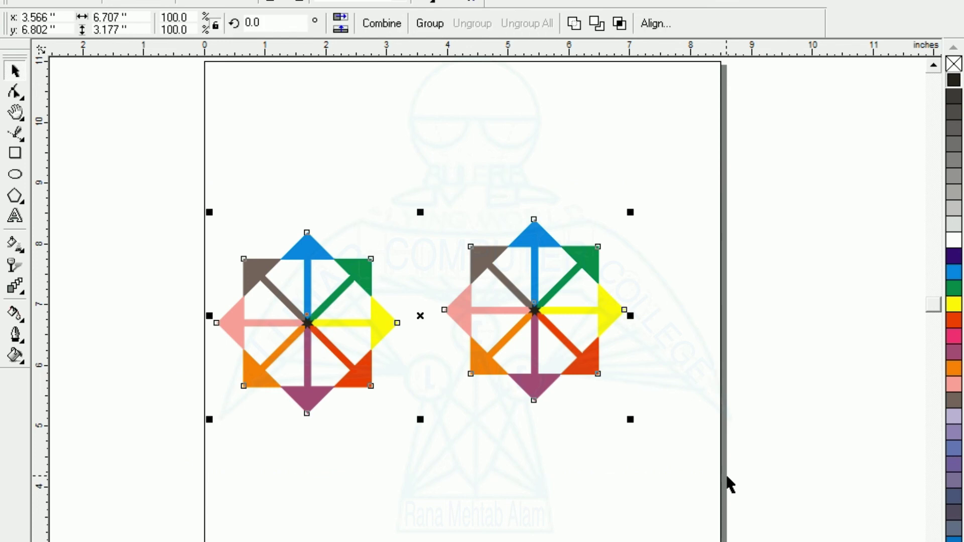
key(shift+F2)
click(432, 482)
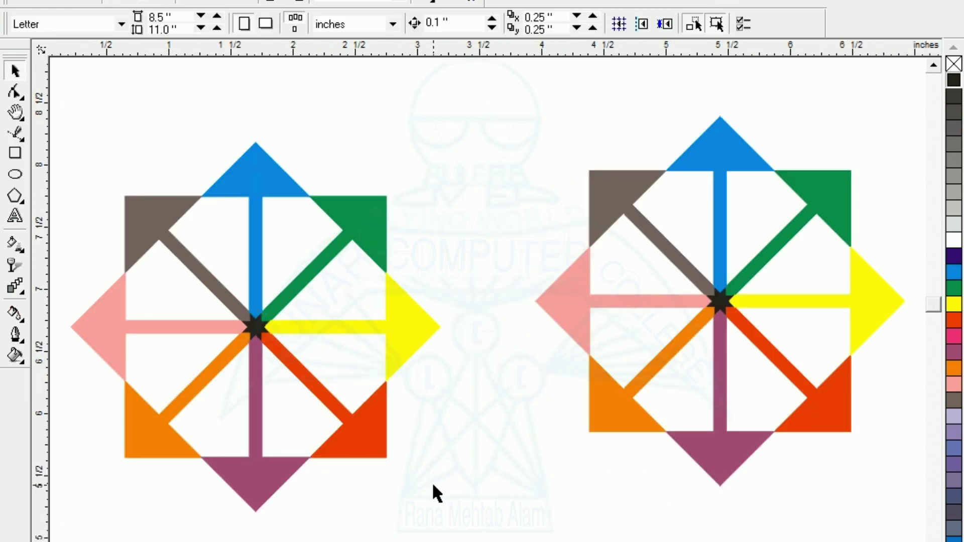